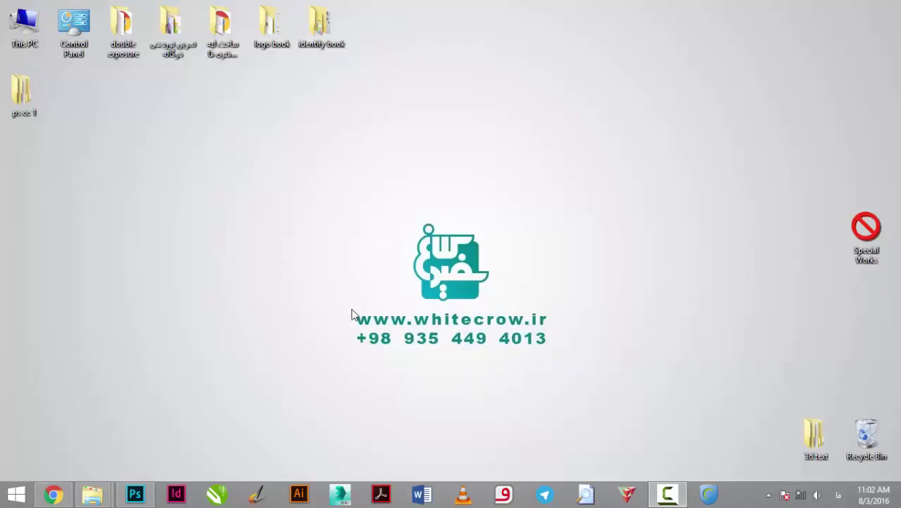
- Bring the Photoshop window with the freckled woman's portrait to the front
click(137, 495)
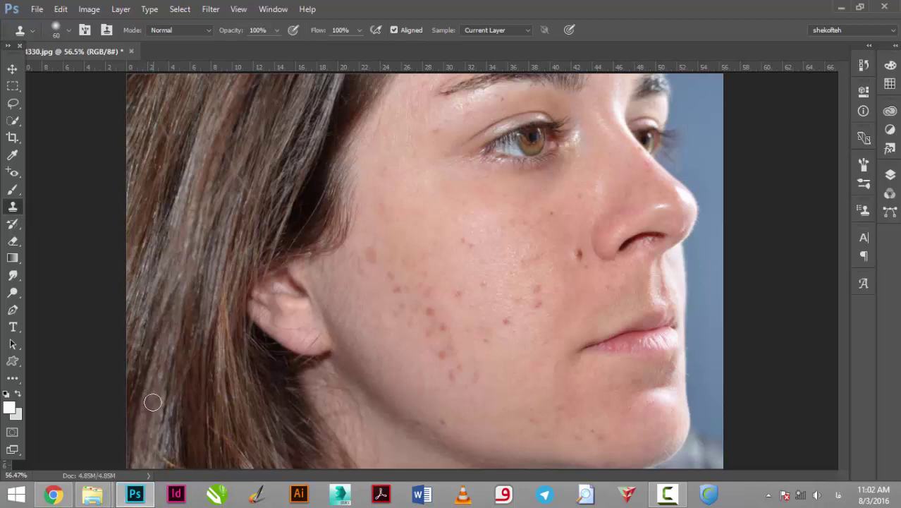
- Use the Content-Aware Spot Healing Brush to remove two small blemishes on the cheek
click(16, 194)
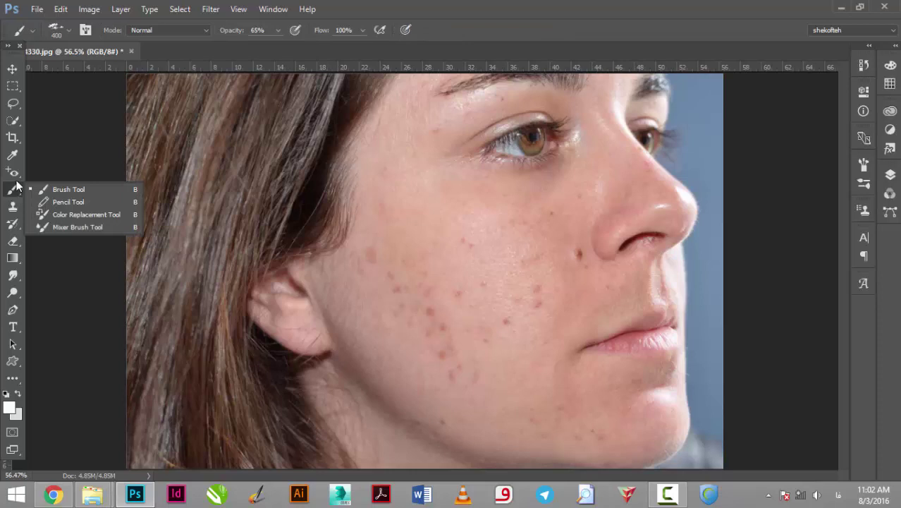
click(13, 172)
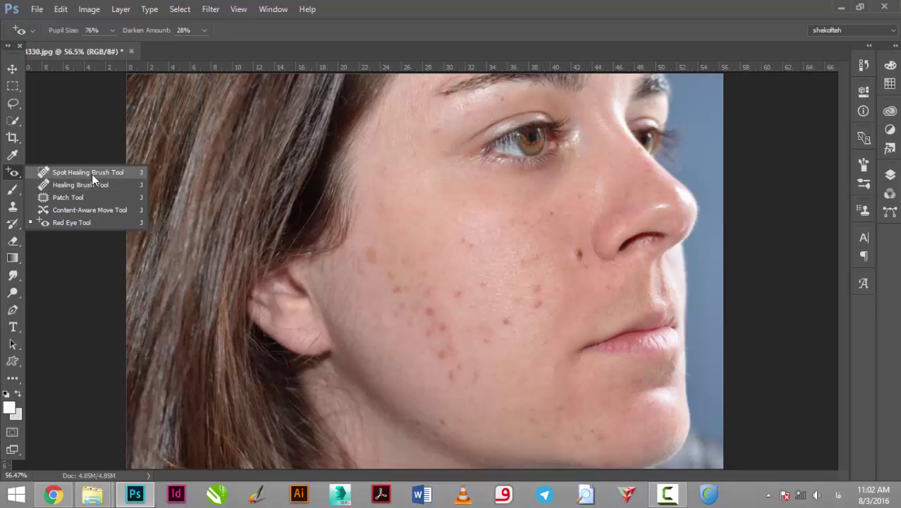
click(92, 173)
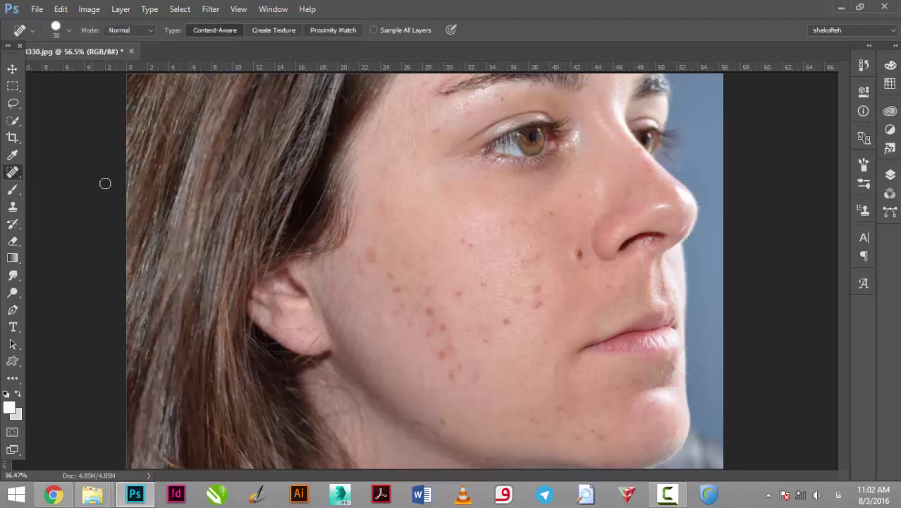
click(467, 242)
click(457, 288)
click(889, 176)
- Duplicate the background as Layer 1, zoom in on the cheek, and pick the Healing Brush
key(ctrl+j)
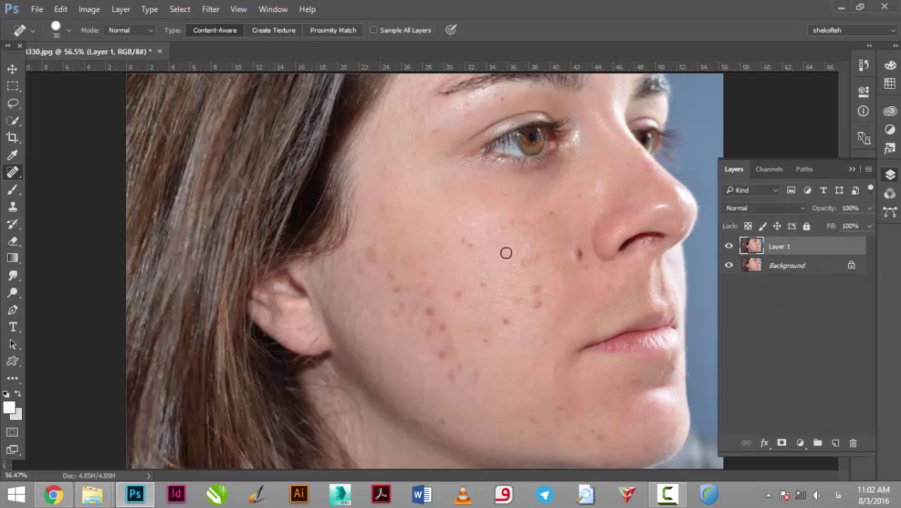
click(423, 236)
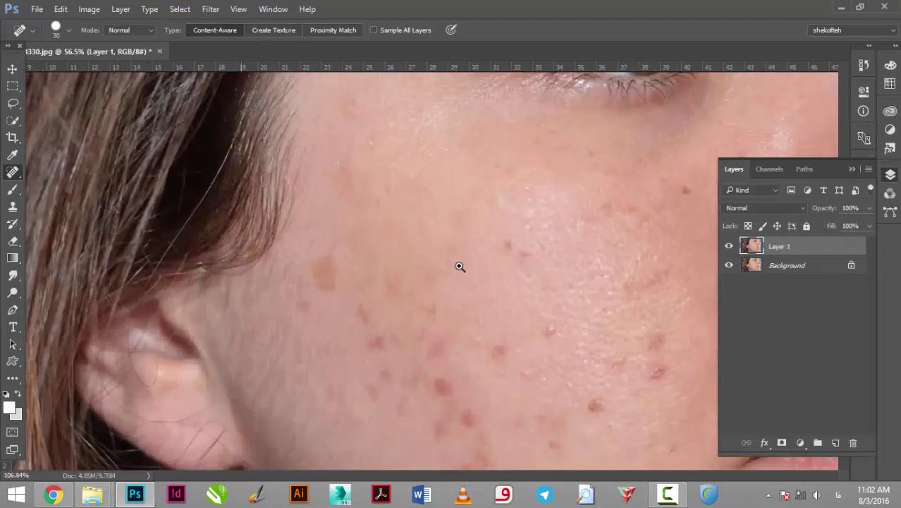
right_click(10, 176)
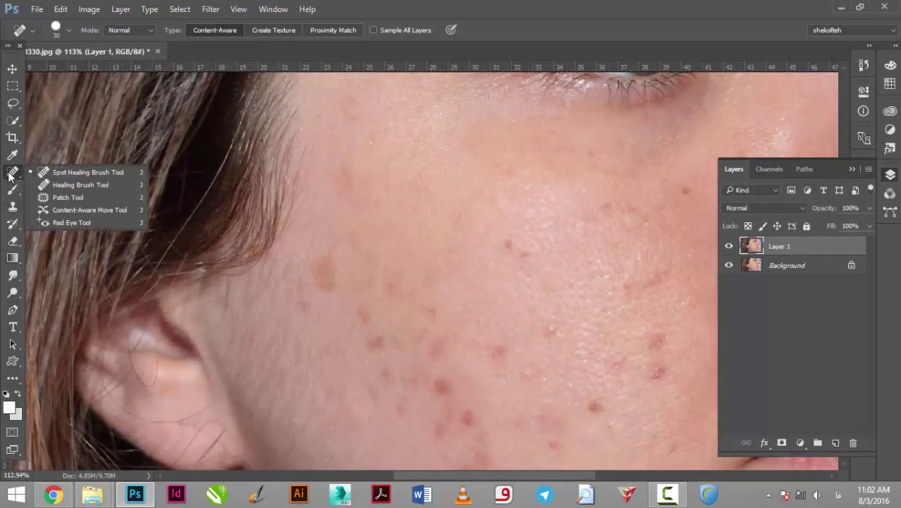
click(43, 187)
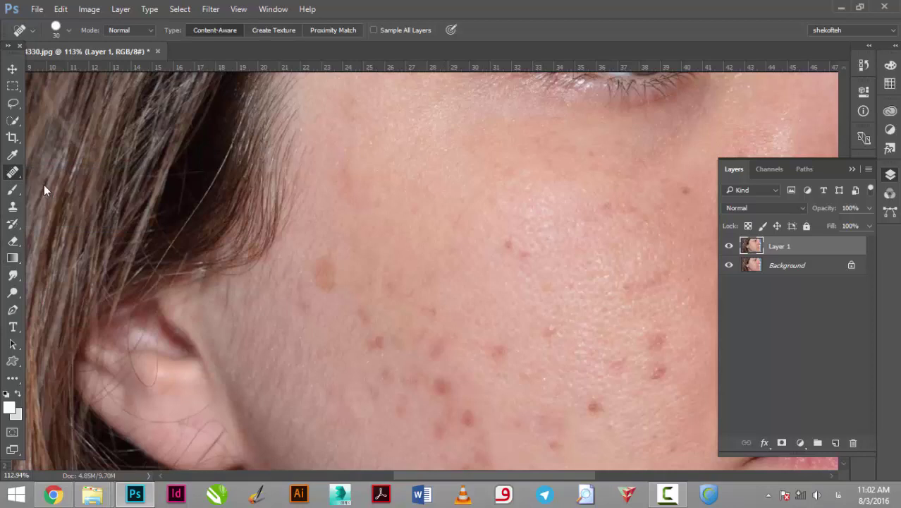
- Sample clean skin and heal the freckles across the cheek and upper cheek
alt+click(510, 197)
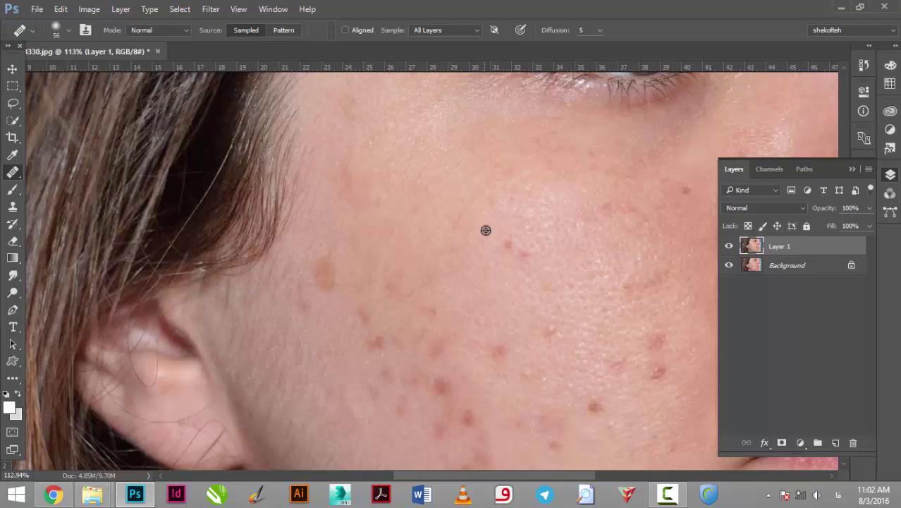
mouse_move(486, 230)
mouse_down()
mouse_move(523, 254)
mouse_move(544, 252)
mouse_up()
click(435, 203)
drag(550, 160, 553, 139)
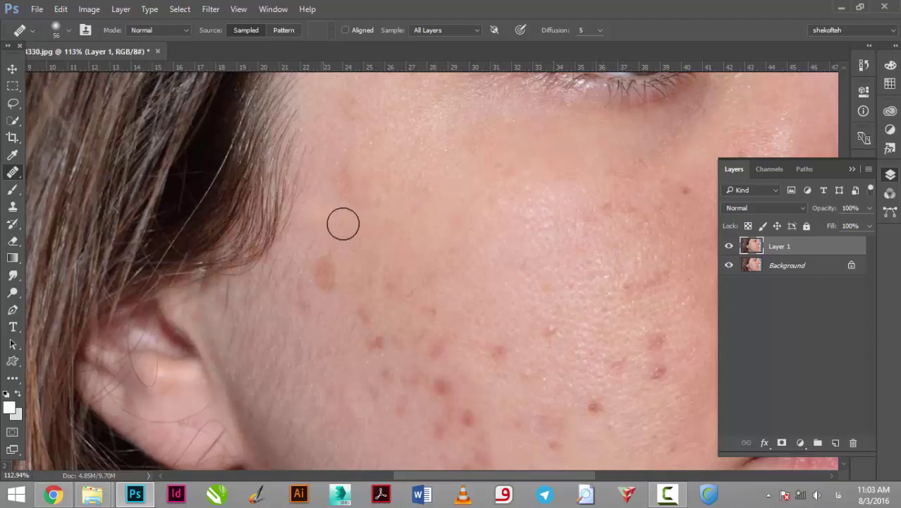
alt+click(410, 229)
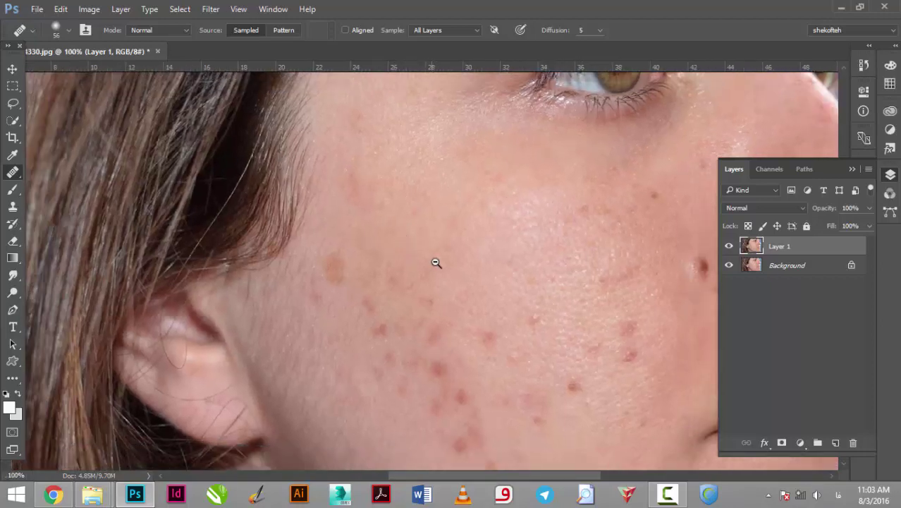
key(s)
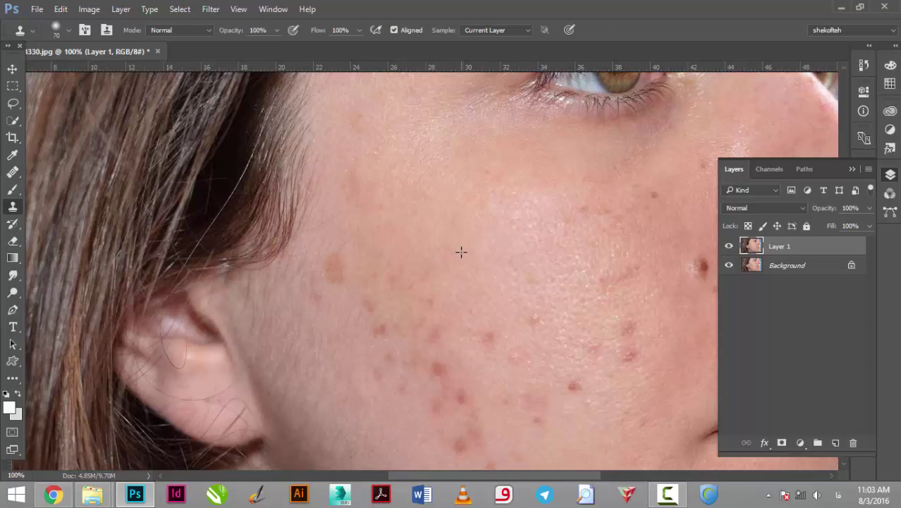
- With a larger Clone Stamp, clone over cheek acne spots and the light-brown blemish
key(bracketright)
click(430, 368)
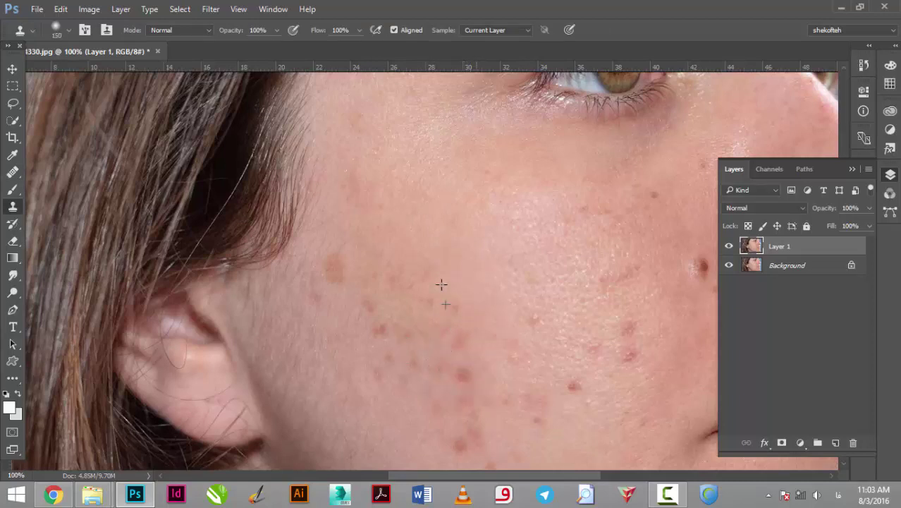
click(441, 283)
click(444, 376)
click(415, 386)
key(ctrl+alt+z)
key(ctrl+alt+z)
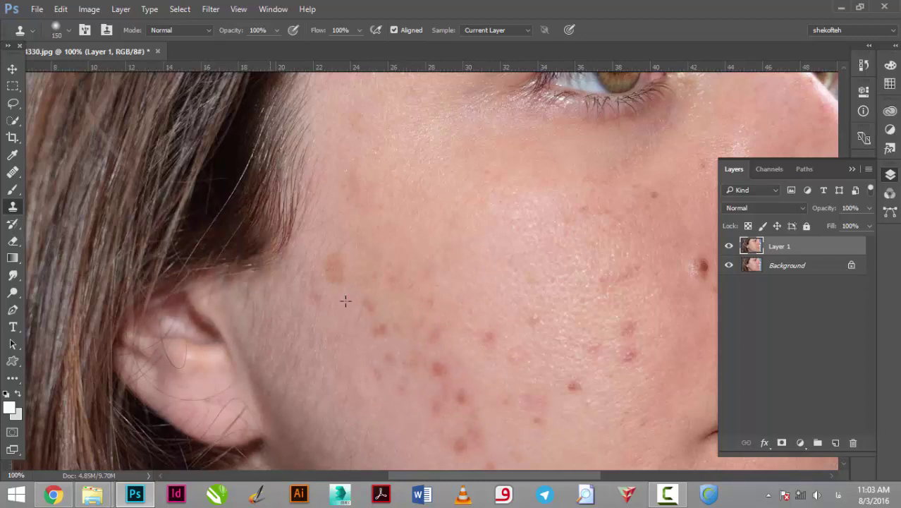
click(328, 277)
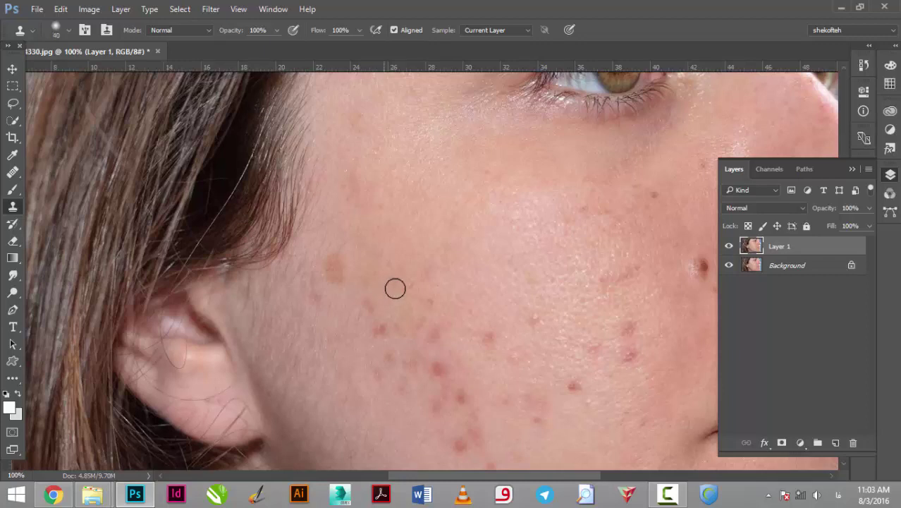
- Move the view up to the eye and clone away the small dark spot on the brow
mouse_move(477, 296)
mouse_down()
mouse_move(402, 255)
mouse_move(321, 261)
mouse_up()
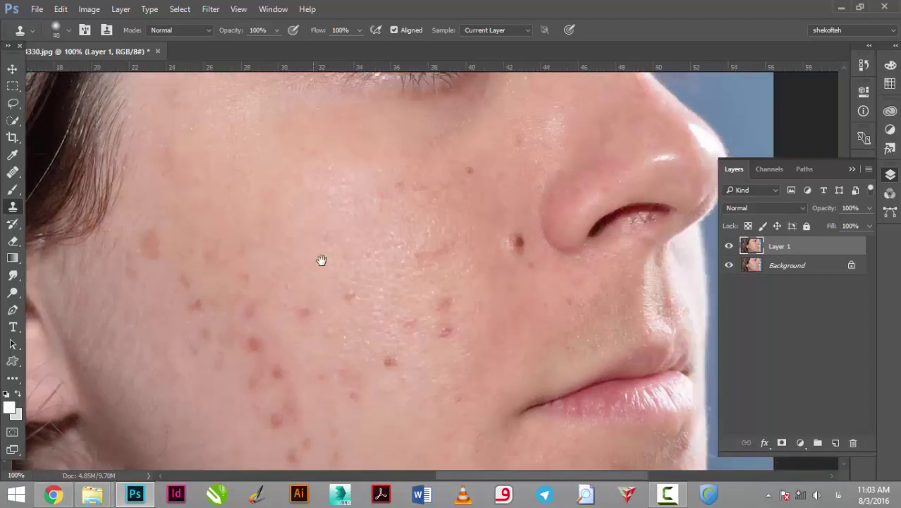
drag(364, 227, 354, 282)
drag(432, 221, 433, 241)
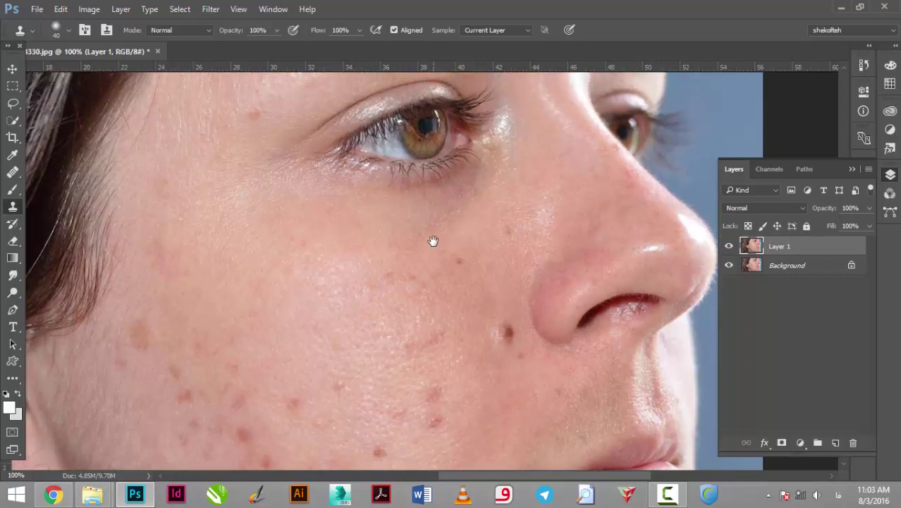
scroll(274, 189, up, 1)
scroll(274, 189, up, 1)
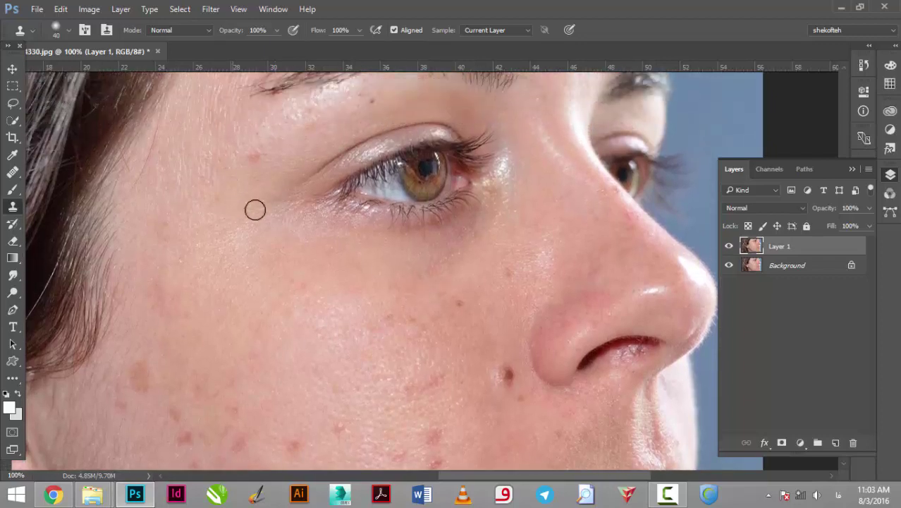
scroll(371, 156, up, 1)
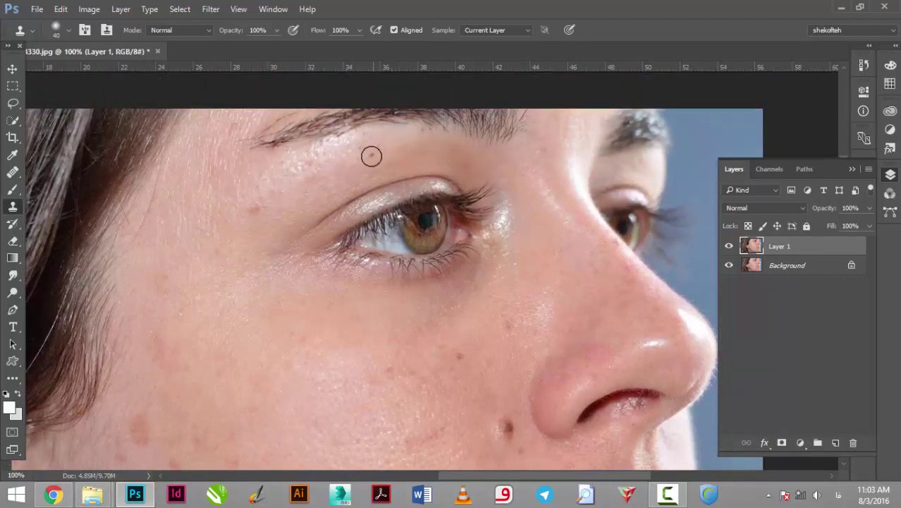
click(372, 155)
- Zoom in on the eyebrow and stamp a copy of its hairs onto the skin below
drag(375, 155, 414, 171)
drag(354, 141, 358, 247)
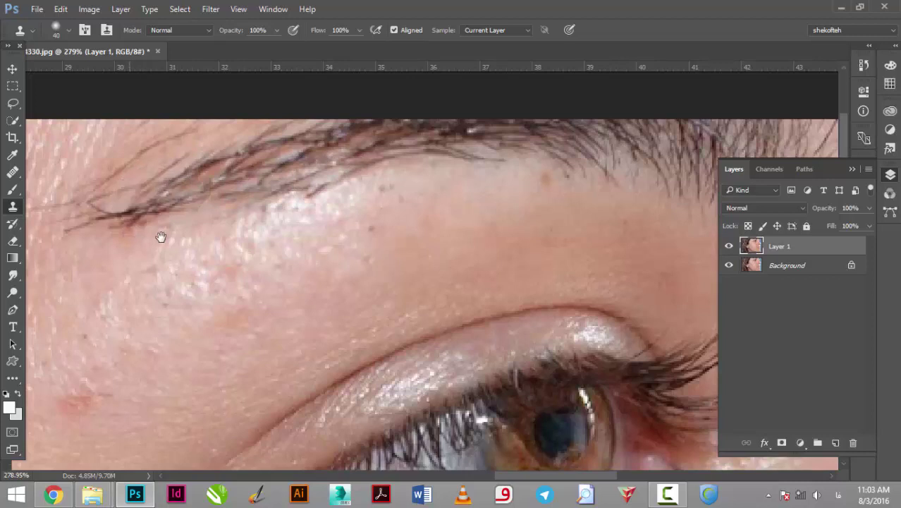
drag(161, 237, 244, 233)
click(246, 204)
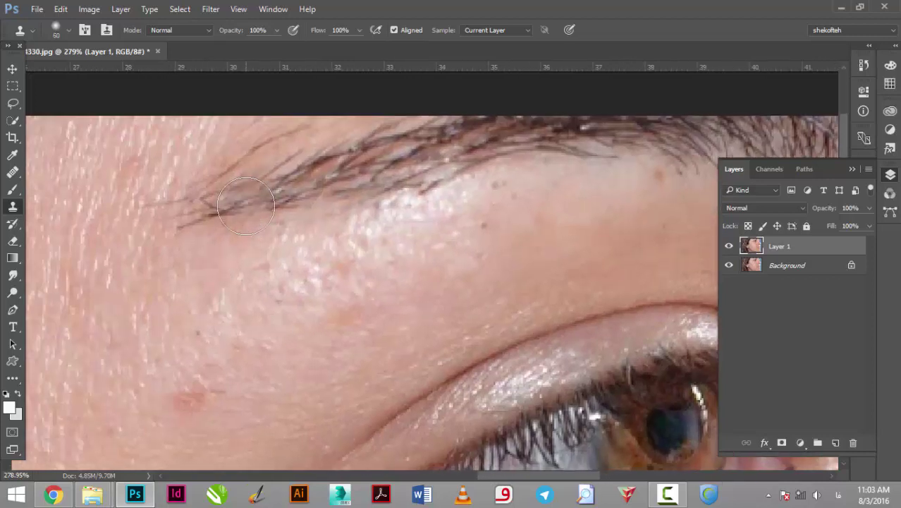
key(ctrl+alt+z)
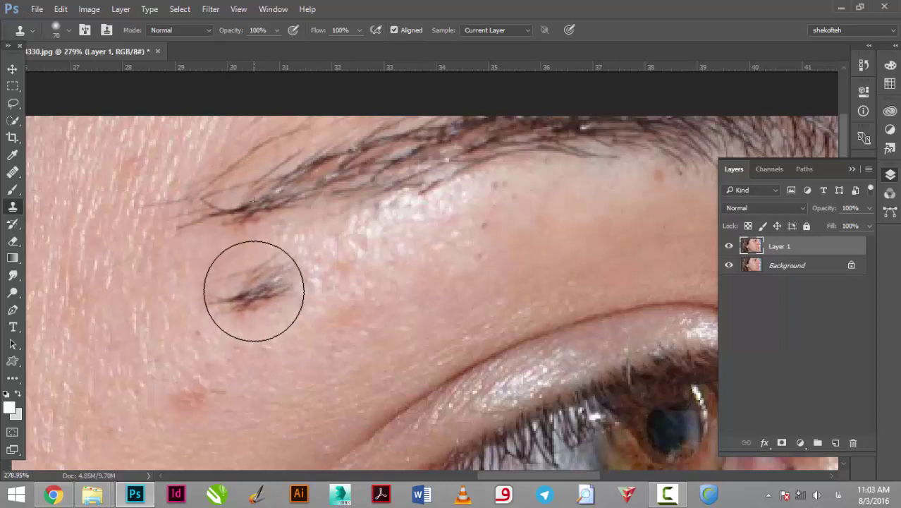
click(253, 291)
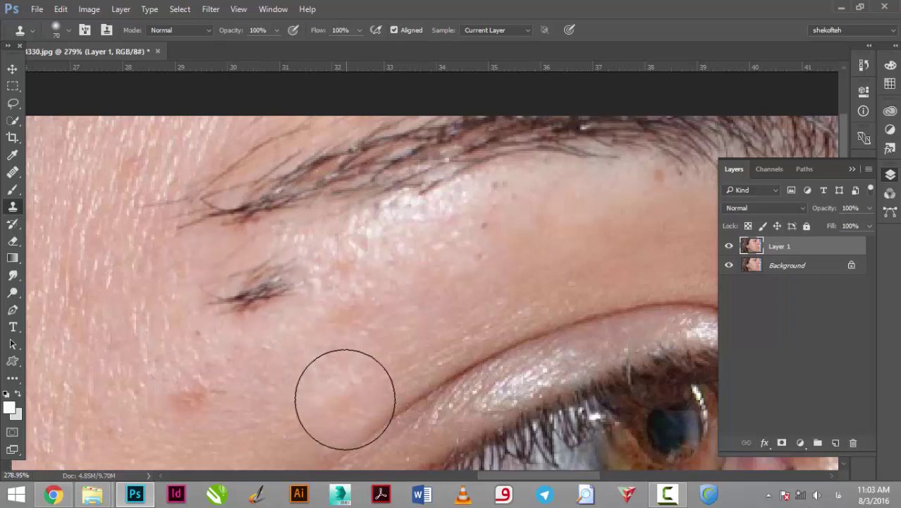
mouse_move(286, 364)
mouse_down()
mouse_move(224, 369)
mouse_move(221, 379)
mouse_move(234, 316)
mouse_up()
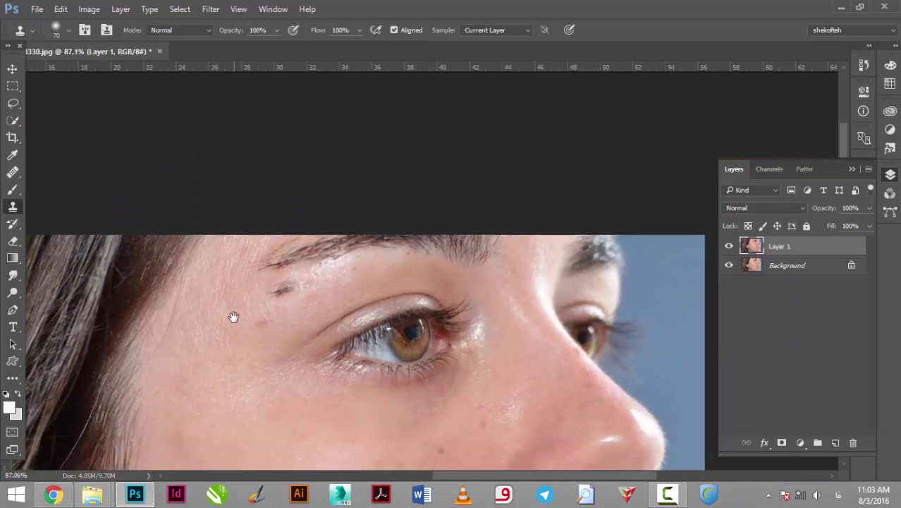
alt+click(282, 261)
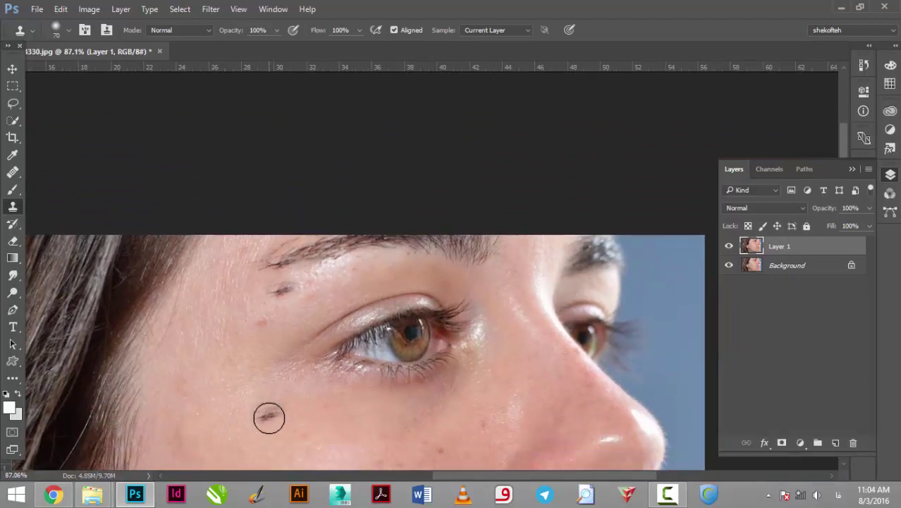
scroll(508, 367, down, 2)
scroll(502, 342, down, 2)
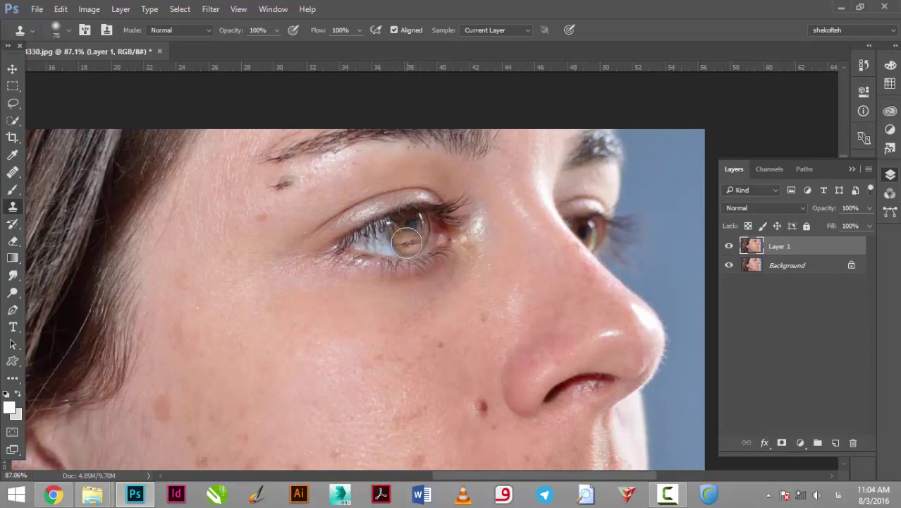
drag(407, 242, 394, 230)
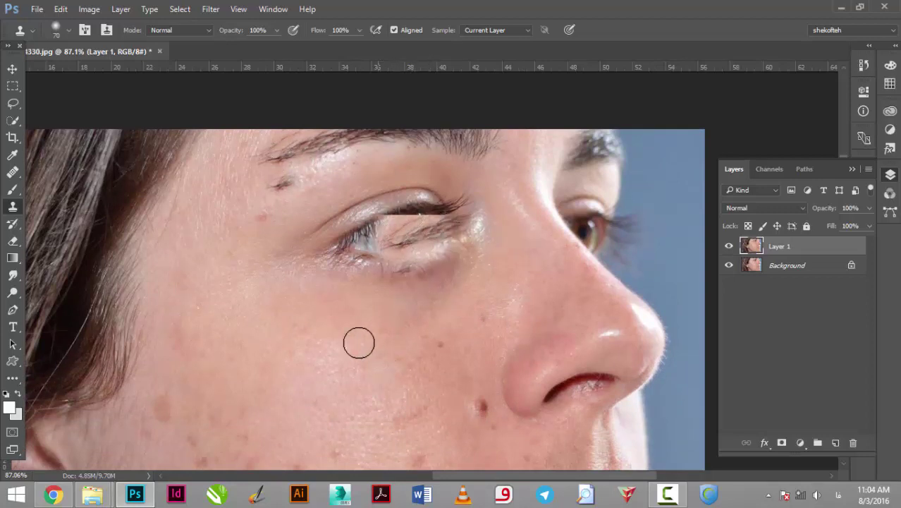
drag(432, 292, 445, 276)
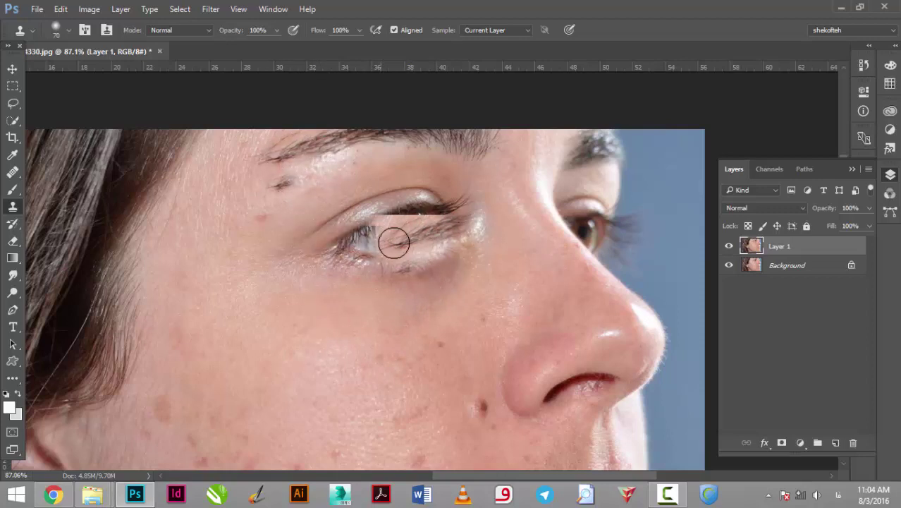
key(ctrl)
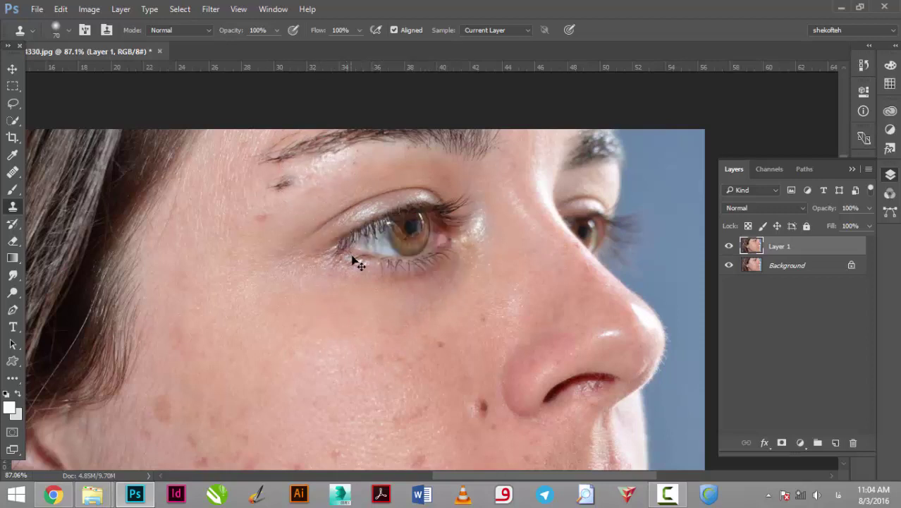
key(j)
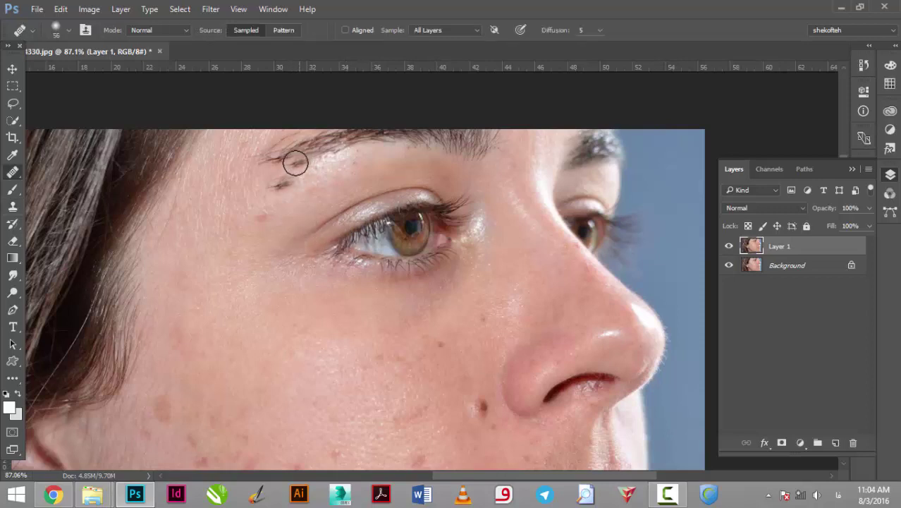
- Heal the blemish by the eyebrow and test healing over the eye, undoing washed-out strokes
click(296, 161)
drag(406, 218, 399, 263)
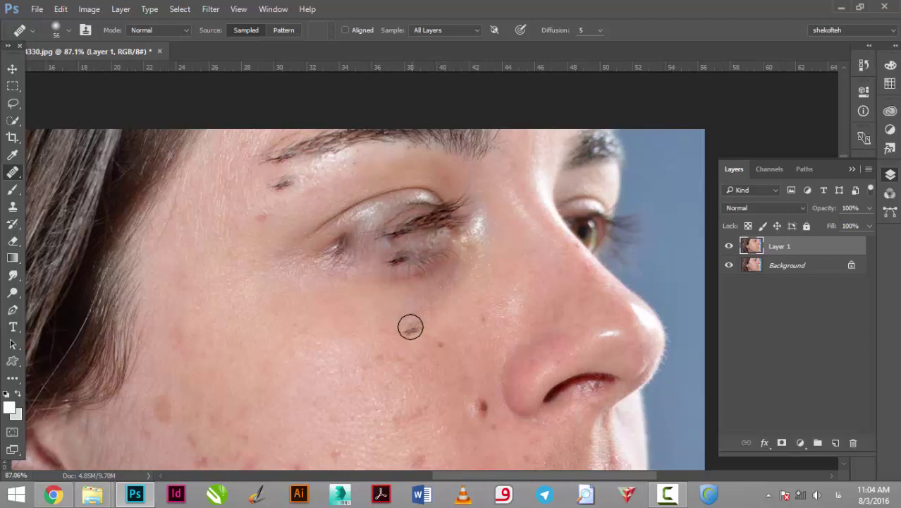
click(425, 222)
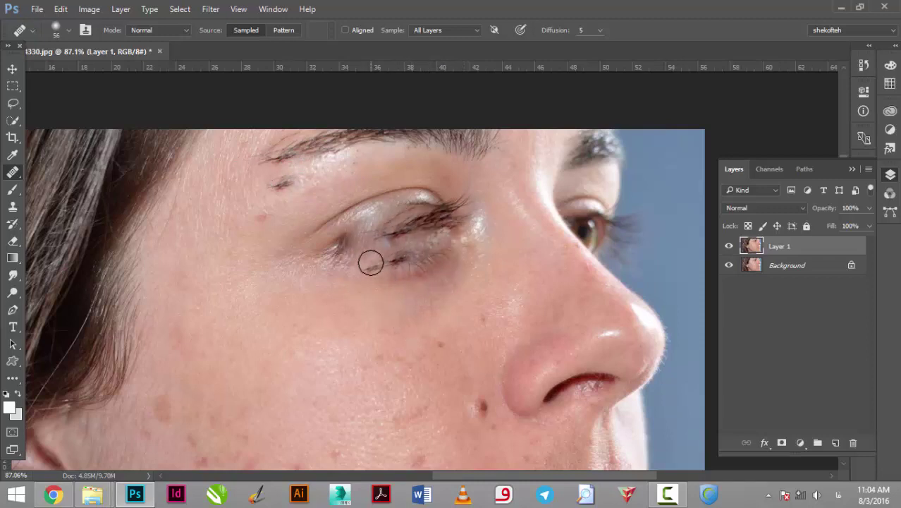
key(ctrl+alt+z)
key(ctrl+alt+z)
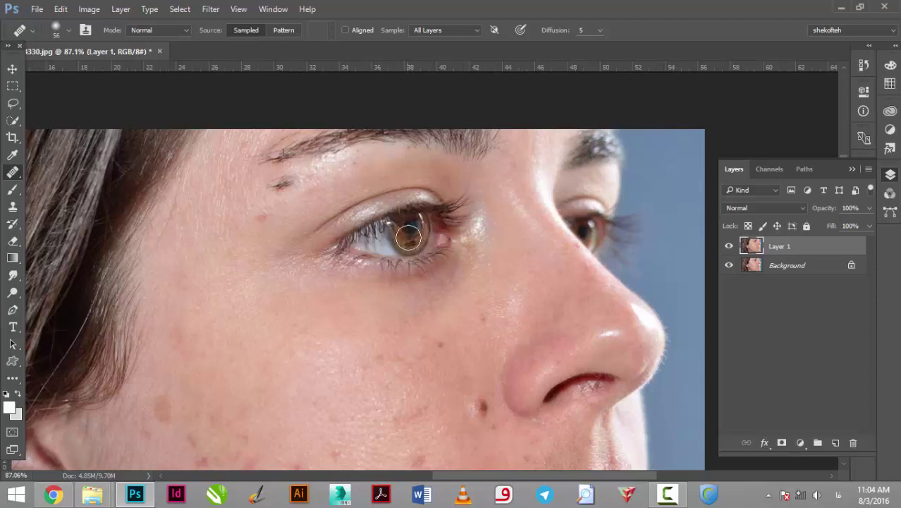
drag(409, 237, 399, 263)
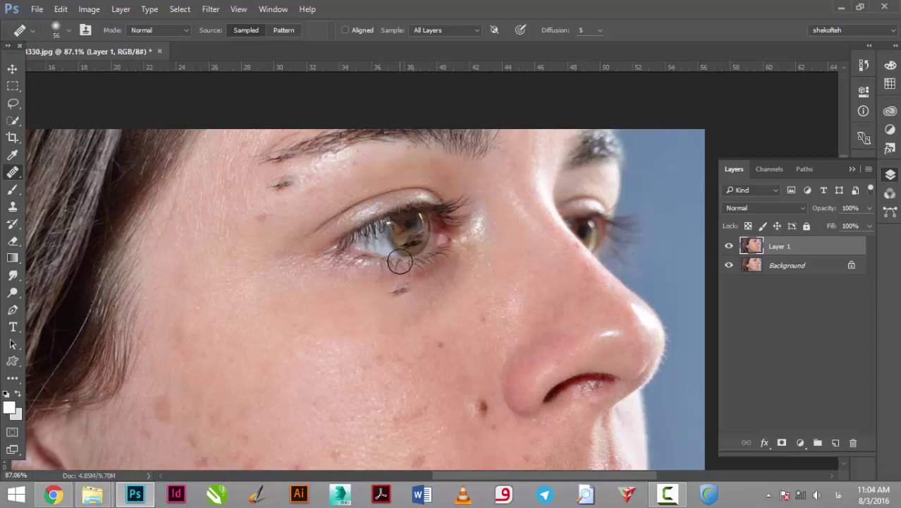
- Paint healing strokes on the cheek, leaving a brow-hair-like smear
mouse_move(292, 337)
mouse_down()
mouse_move(335, 330)
mouse_move(287, 368)
mouse_up()
drag(369, 328, 285, 356)
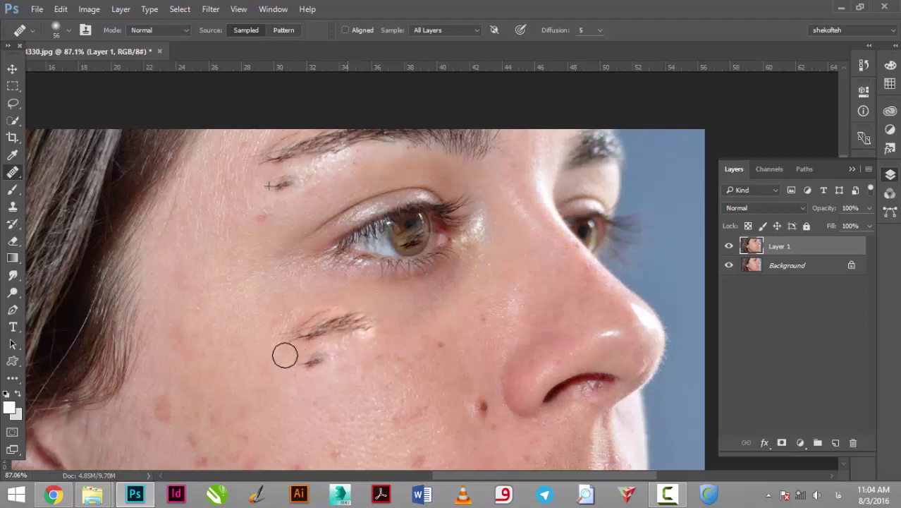
drag(356, 346, 355, 346)
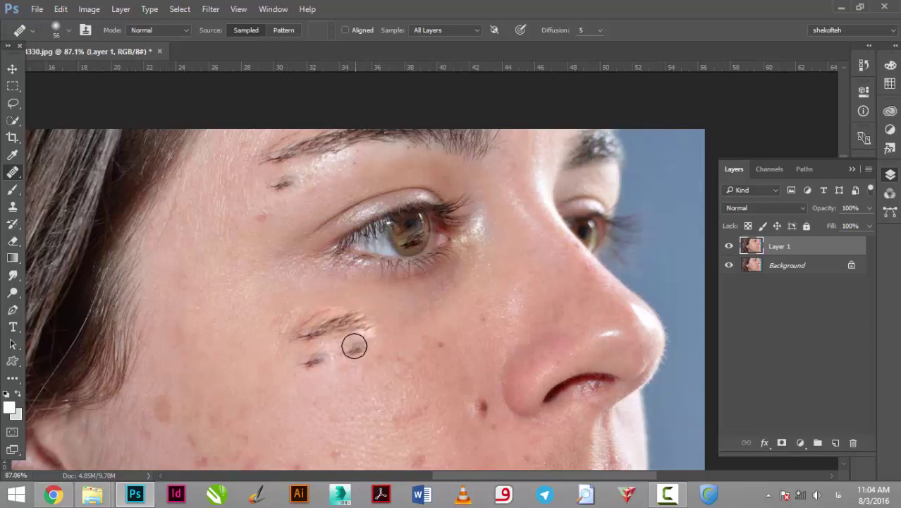
- Sample the eyebrow with the Clone Stamp and paint its hairs onto the cheek
key(s)
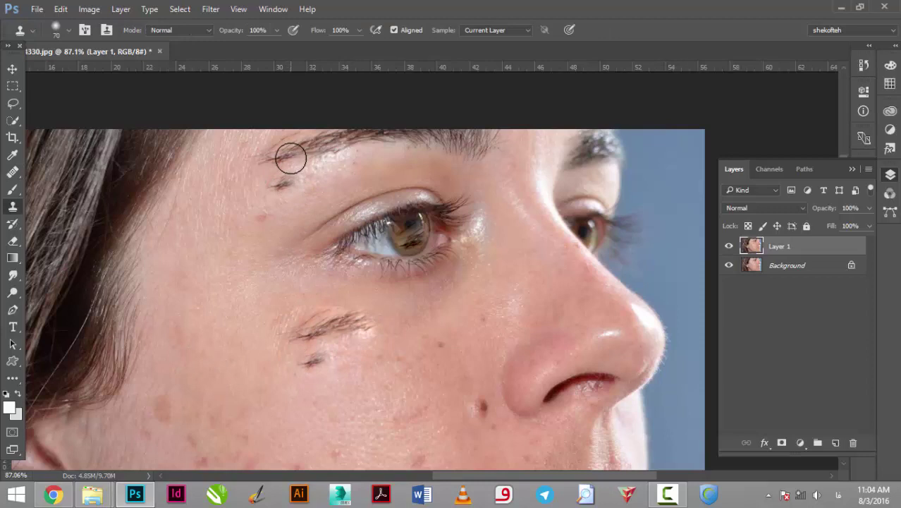
alt+click(288, 151)
mouse_move(334, 407)
mouse_down()
mouse_move(344, 392)
mouse_move(352, 418)
mouse_up()
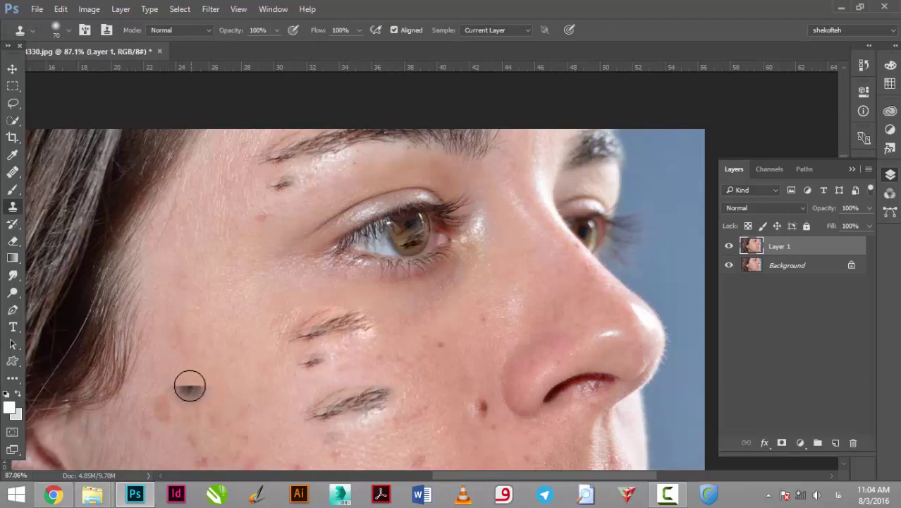
drag(266, 394, 268, 351)
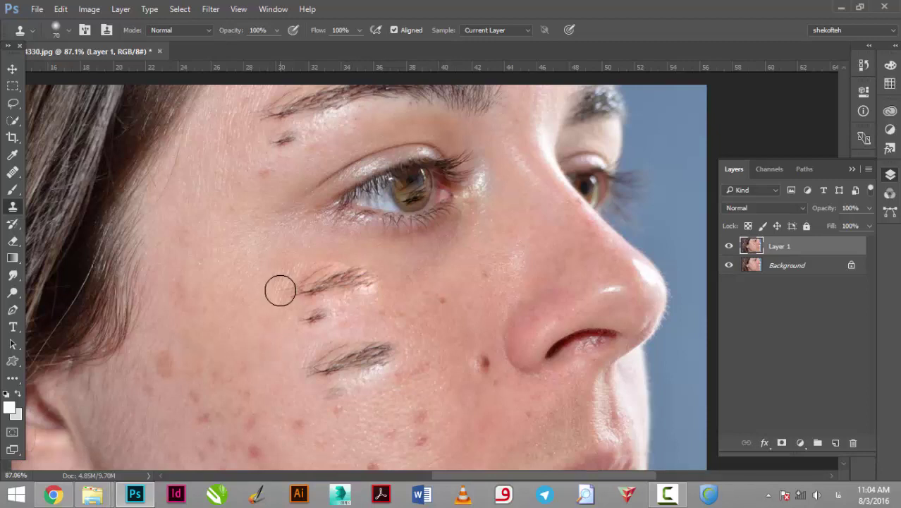
- Step back through history to remove the test strokes, restoring the original face
key(ctrl+alt+z)
key(ctrl+alt+z)
key(ctrl+alt+z)
key(ctrl+alt+z)
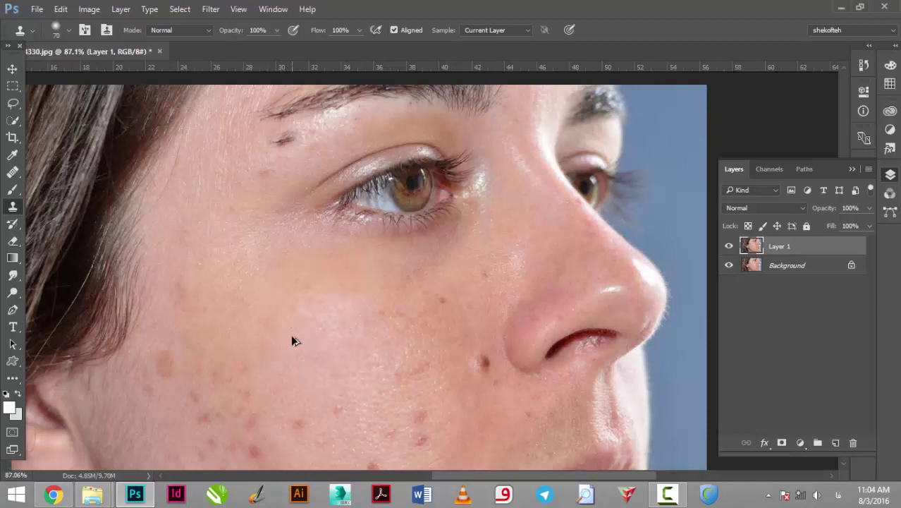
key(ctrl+alt+z)
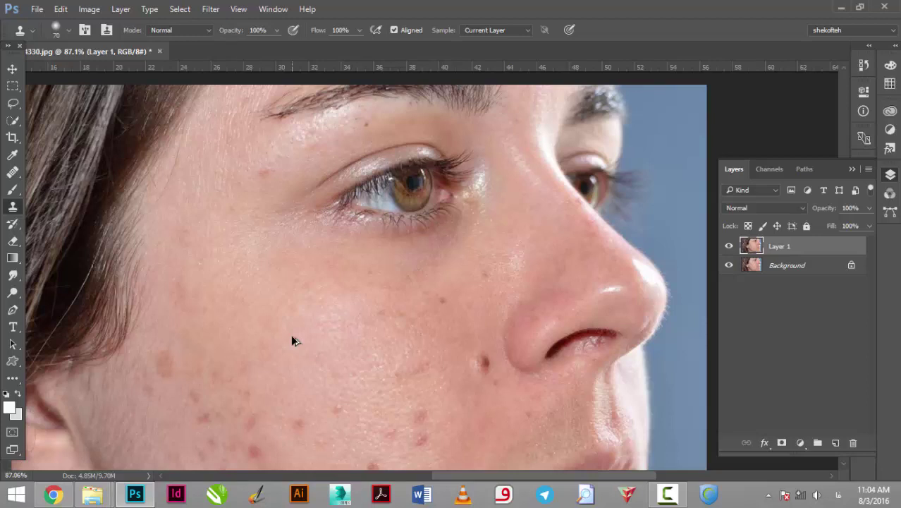
scroll(273, 308, up, 1)
scroll(273, 308, up, 1)
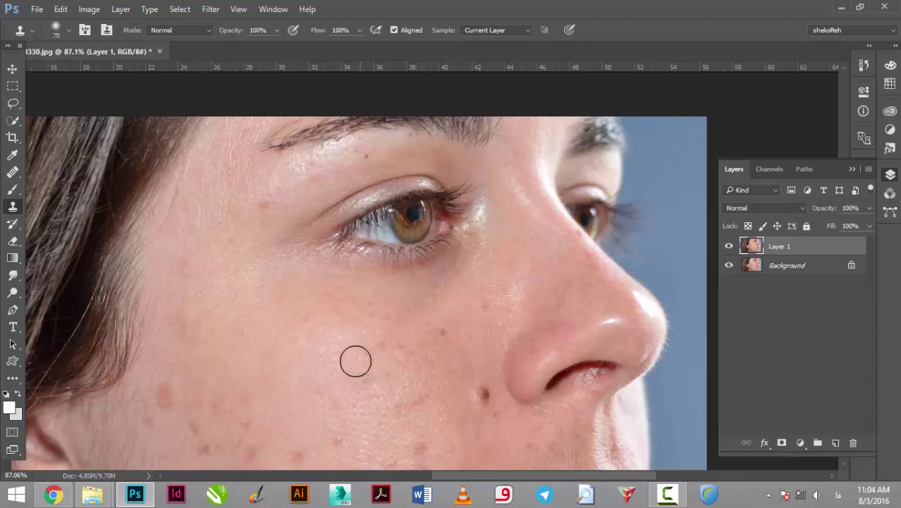
scroll(355, 360, down, 2)
scroll(355, 360, down, 1)
scroll(356, 360, down, 2)
scroll(356, 360, down, 1)
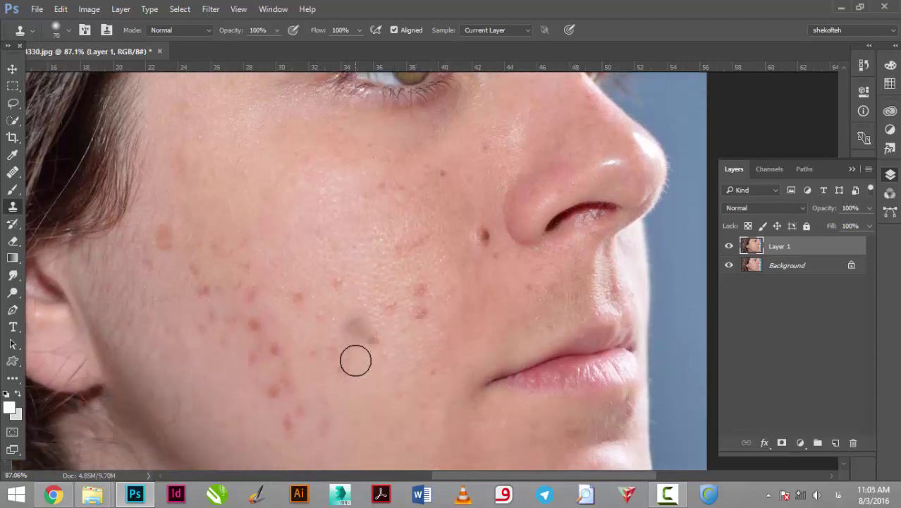
scroll(355, 361, down, 1)
scroll(355, 360, down, 1)
scroll(355, 361, down, 1)
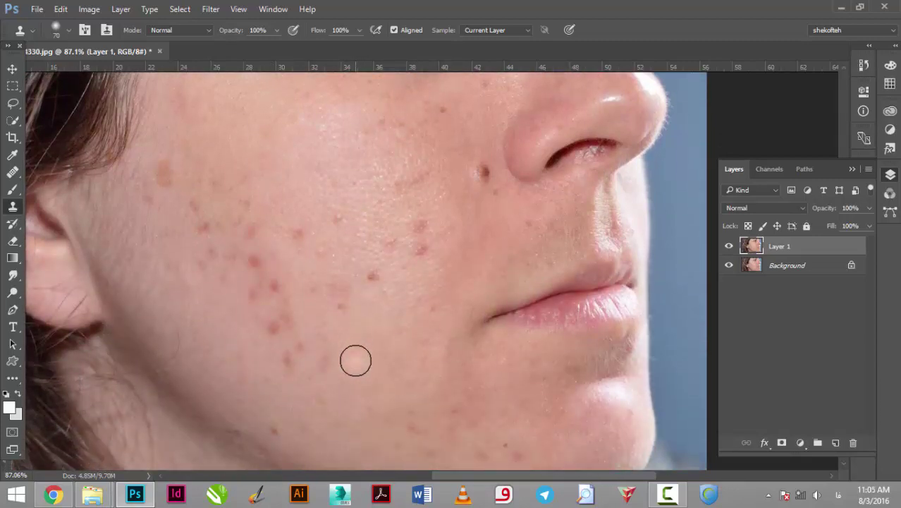
scroll(345, 358, up, 1)
scroll(347, 358, up, 2)
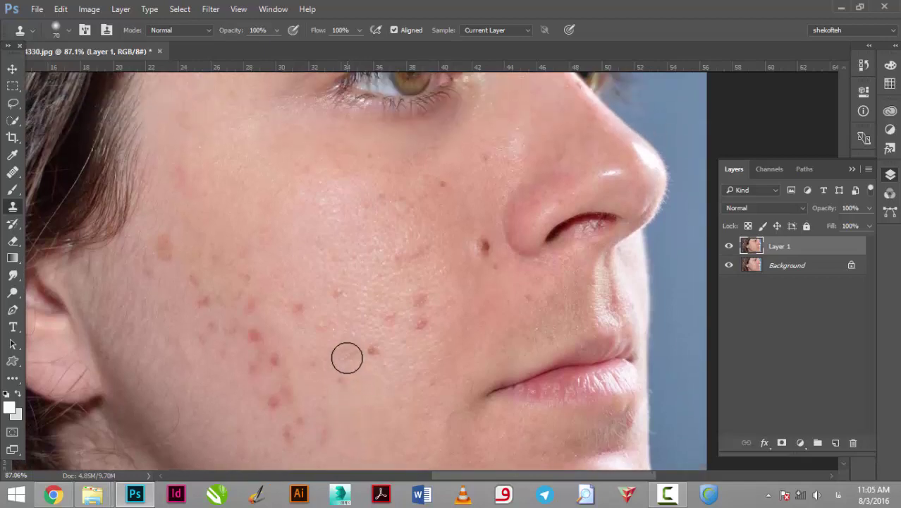
- In File Explorer, navigate up and into the pics for excersices folder
key(j)
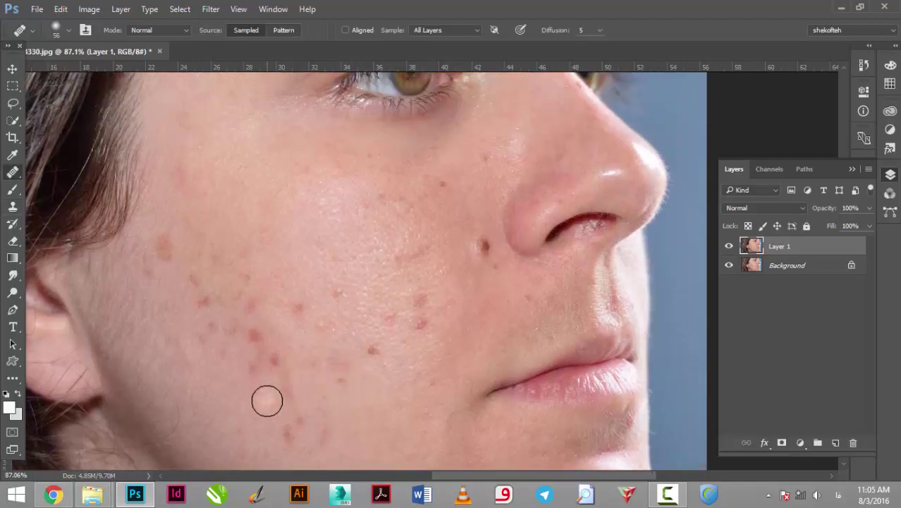
click(135, 494)
mouse_move(92, 494)
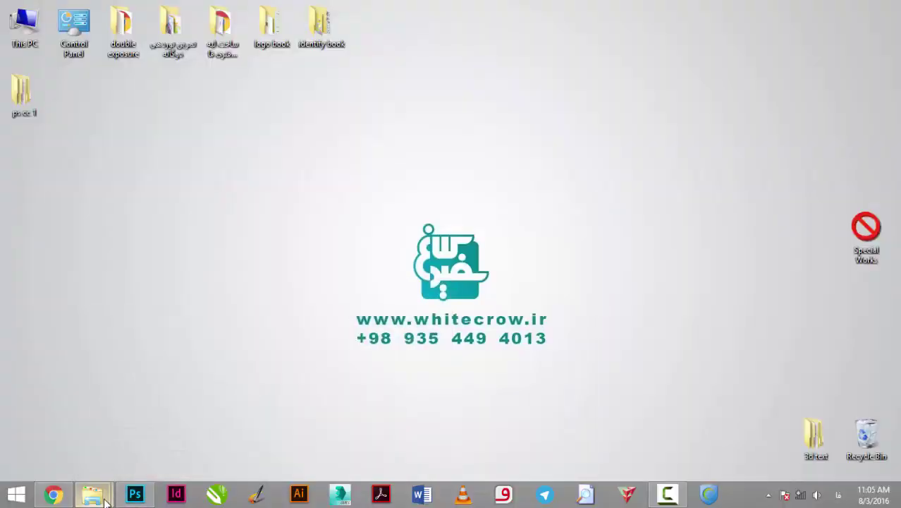
click(121, 442)
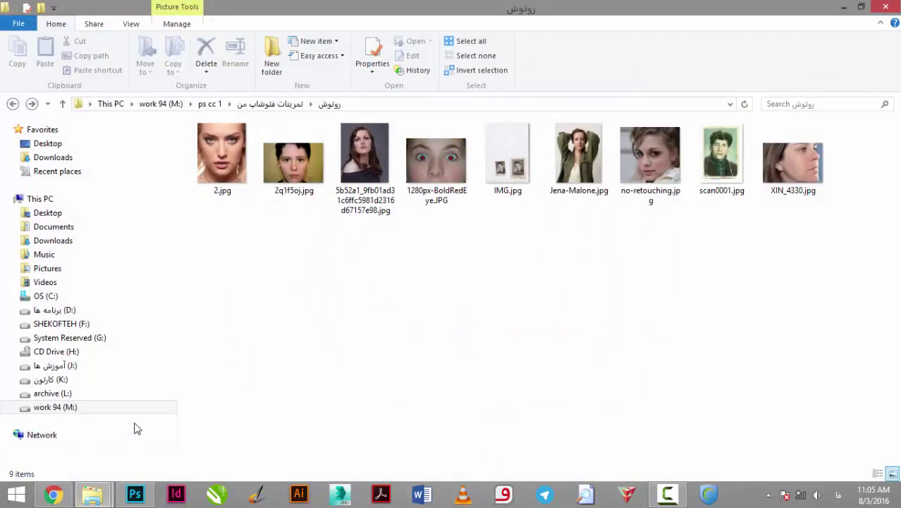
click(260, 103)
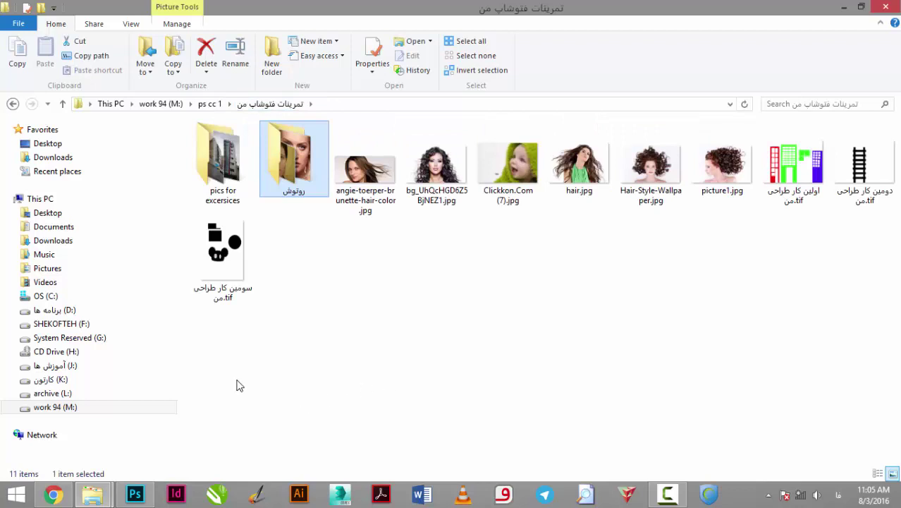
click(136, 494)
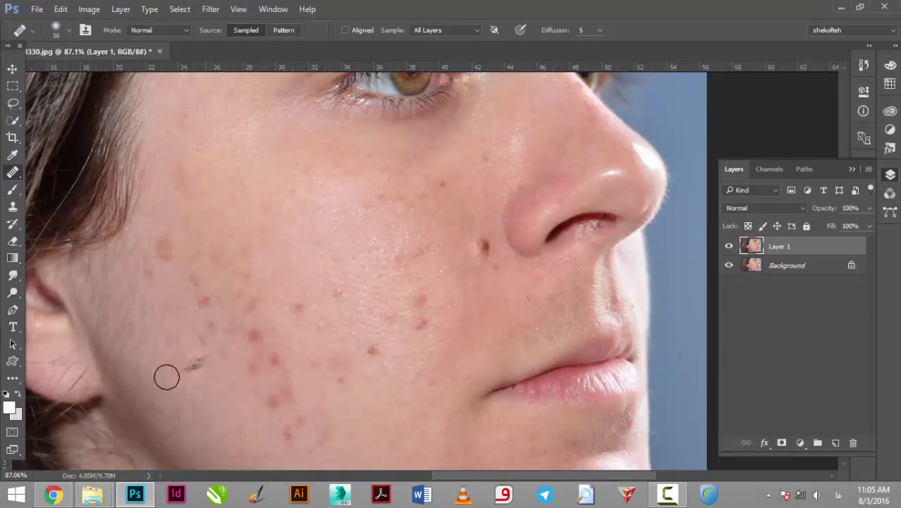
mouse_move(93, 494)
click(115, 433)
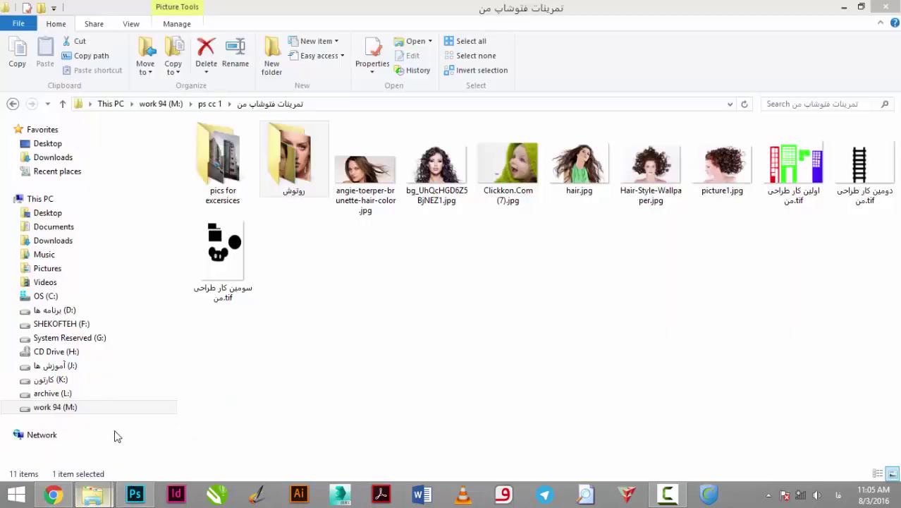
double_click(233, 182)
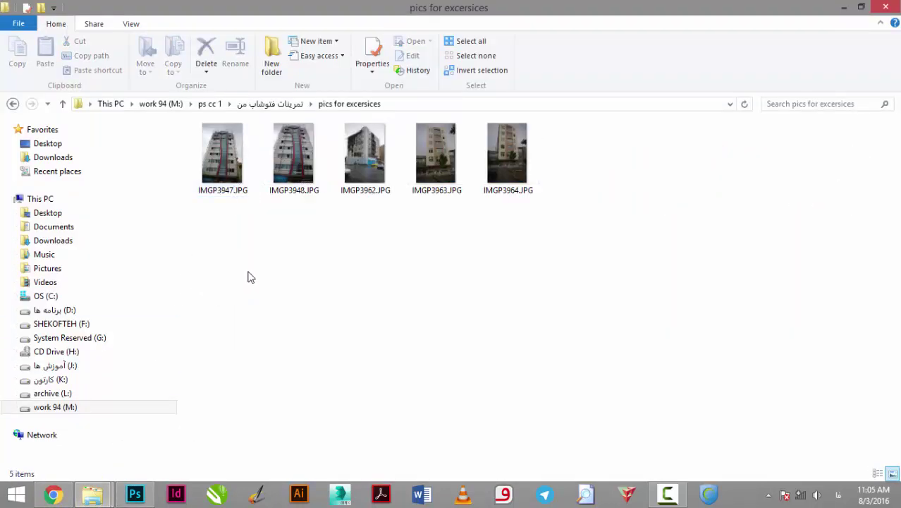
- Drag IMGP3963.JPG into Photoshop to open it as a new document
click(201, 158)
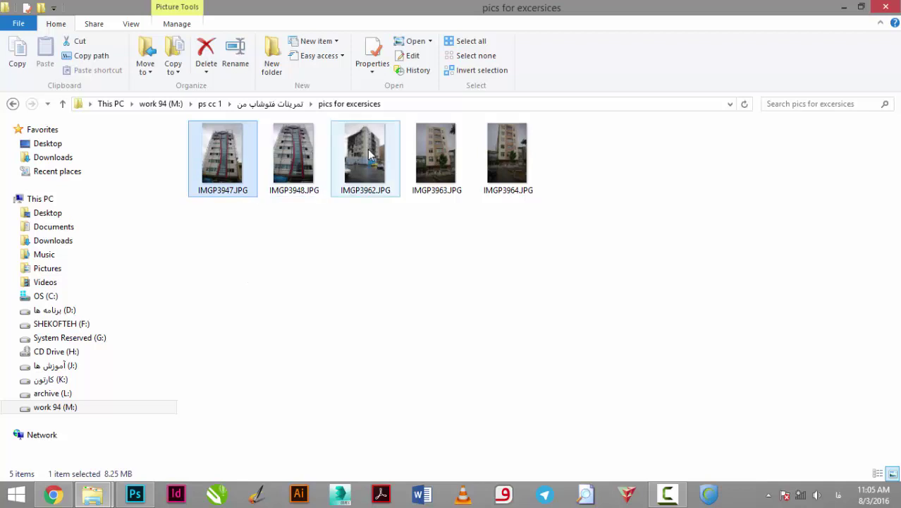
drag(421, 156, 148, 474)
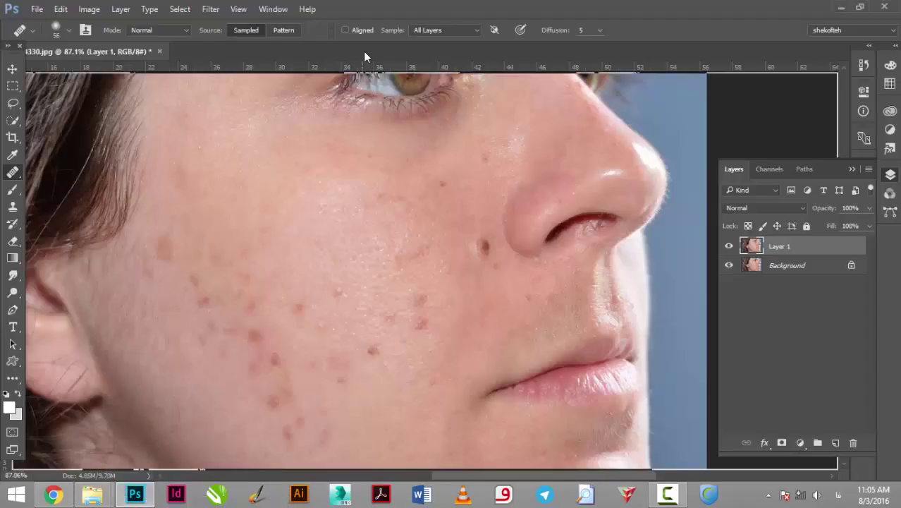
mouse_move(148, 474)
mouse_down()
mouse_move(364, 55)
mouse_move(382, 161)
mouse_up()
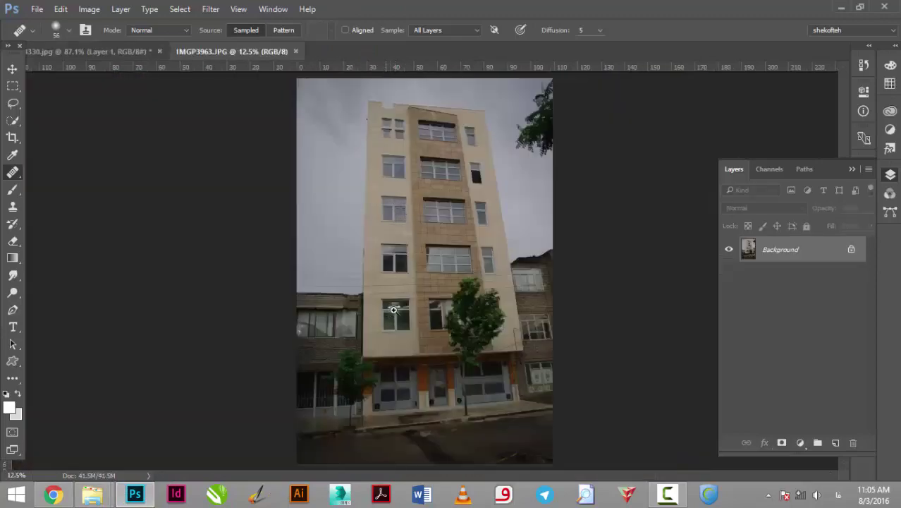
- Zoom into the facade and heal the pink edge spot and the wire below the upper window
drag(394, 310, 366, 257)
scroll(367, 206, up, 2)
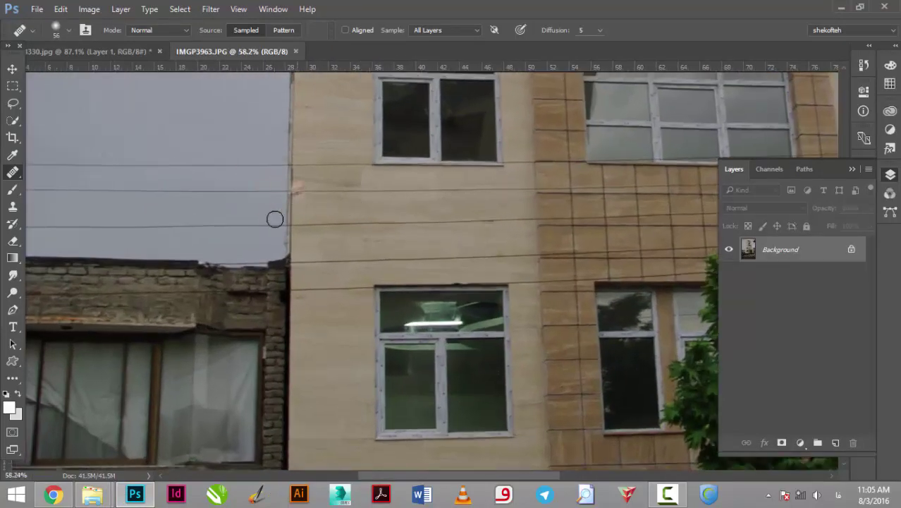
click(173, 268)
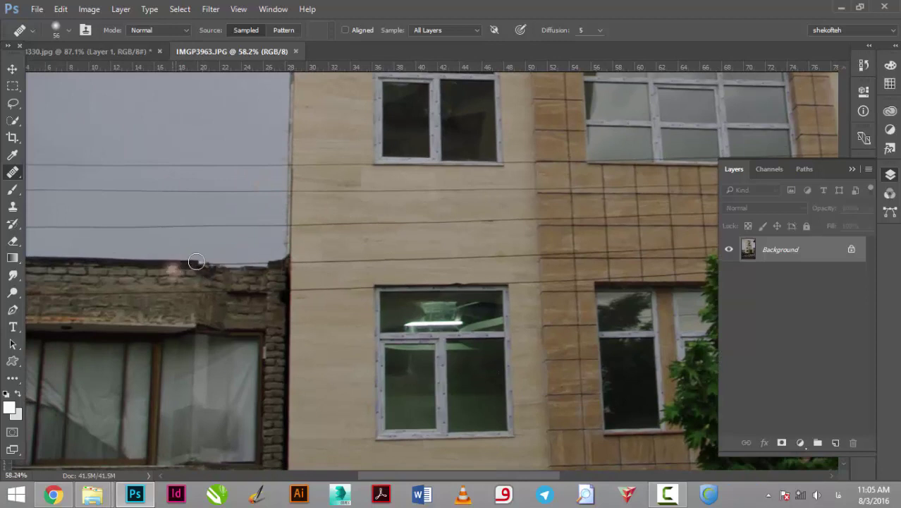
scroll(302, 169, up, 1)
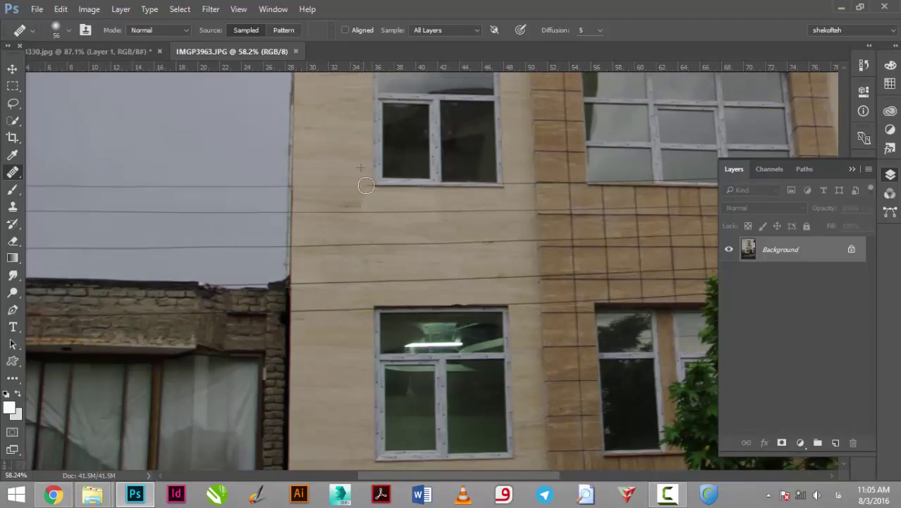
drag(369, 186, 323, 175)
drag(302, 211, 517, 210)
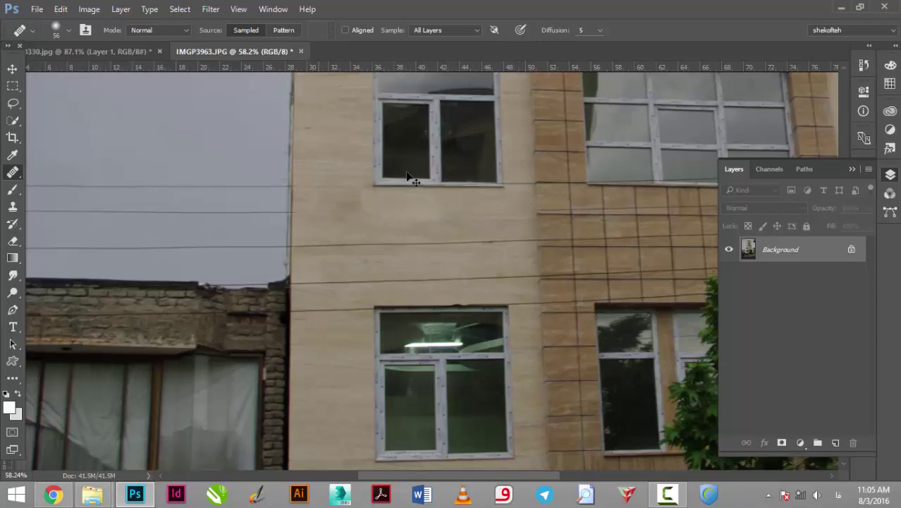
drag(551, 125, 574, 180)
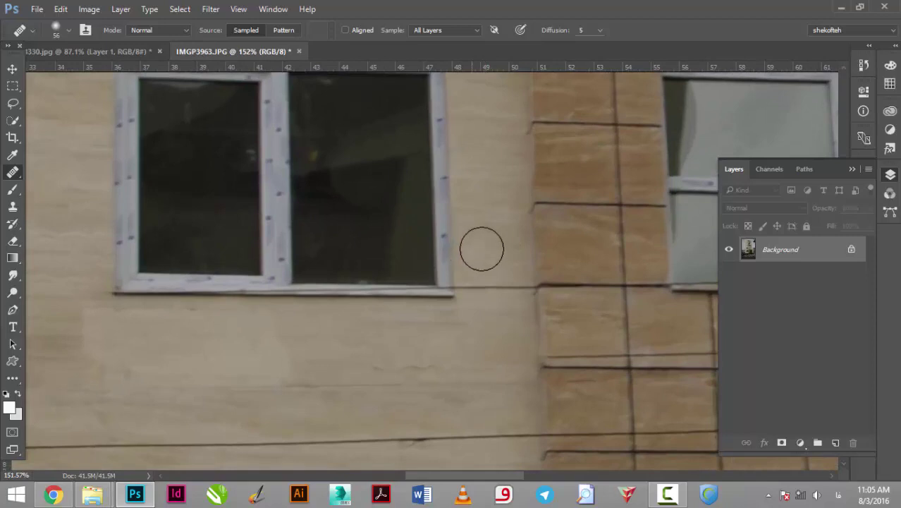
- Sample clean wall and heal away the dark ledge line and smudge beside the sill
alt+click(531, 252)
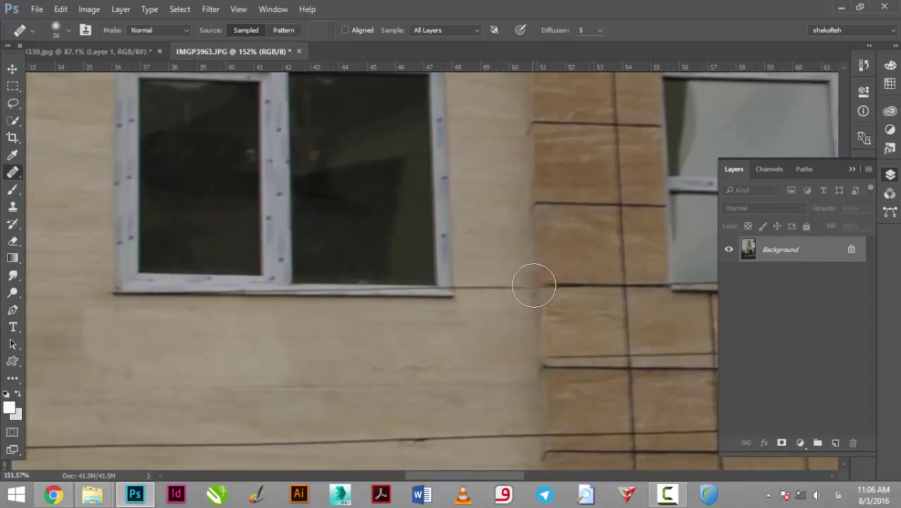
drag(535, 286, 458, 279)
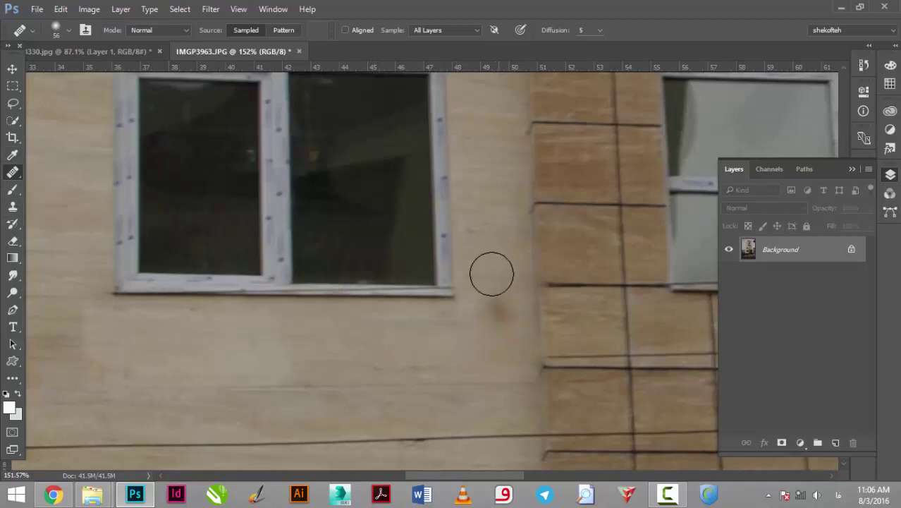
drag(493, 267, 475, 361)
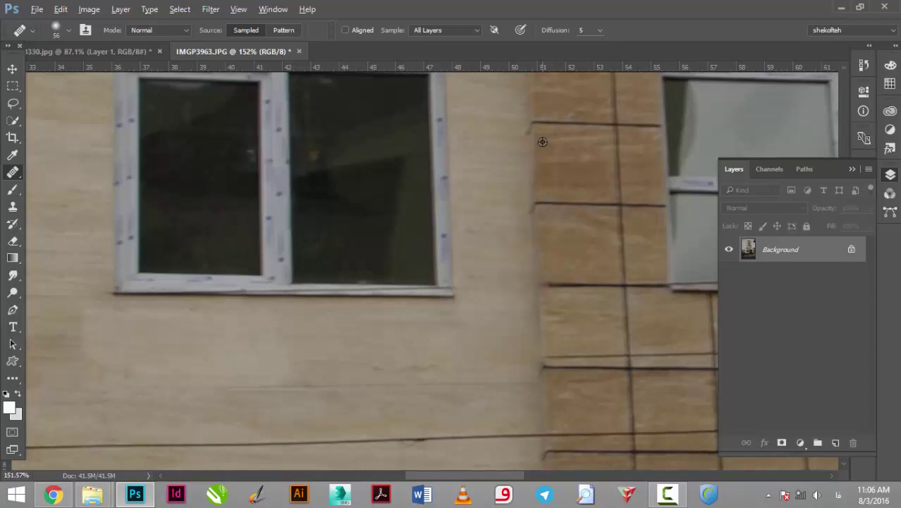
scroll(573, 353, down, 2)
scroll(569, 356, down, 2)
scroll(569, 357, down, 2)
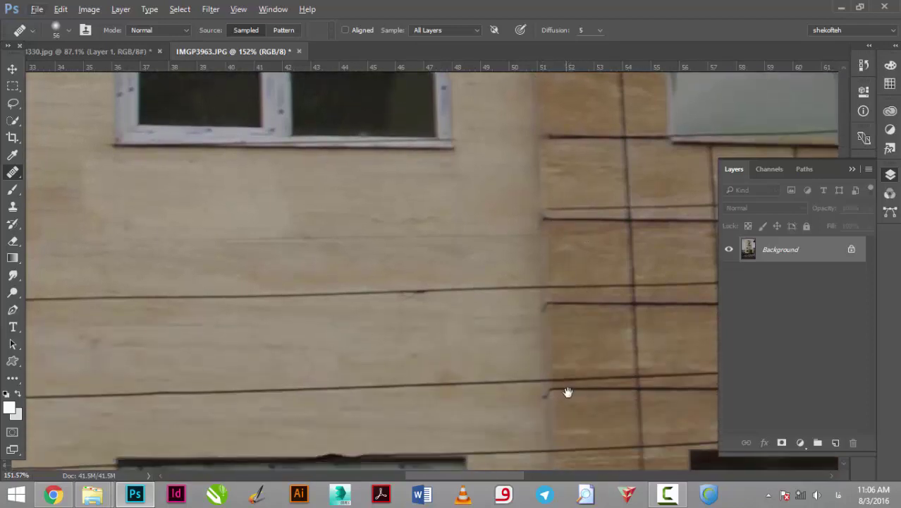
drag(568, 388, 516, 193)
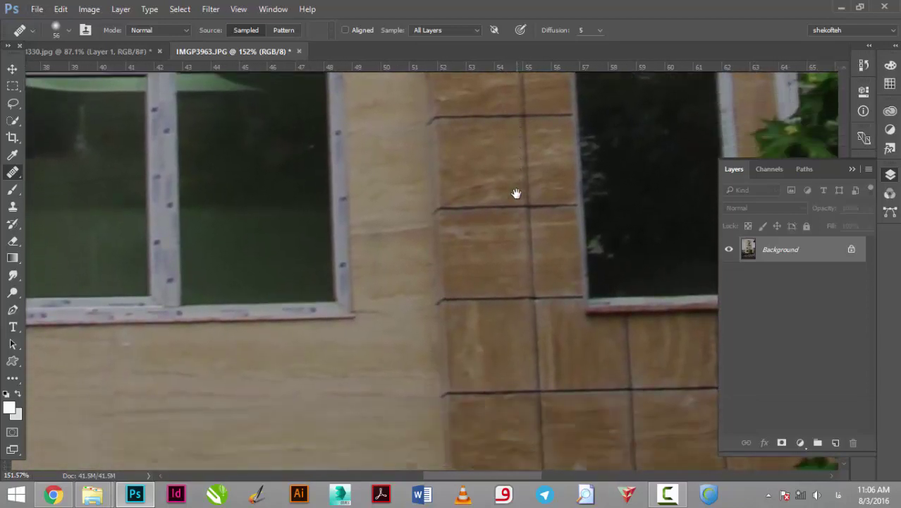
key(ctrl+0)
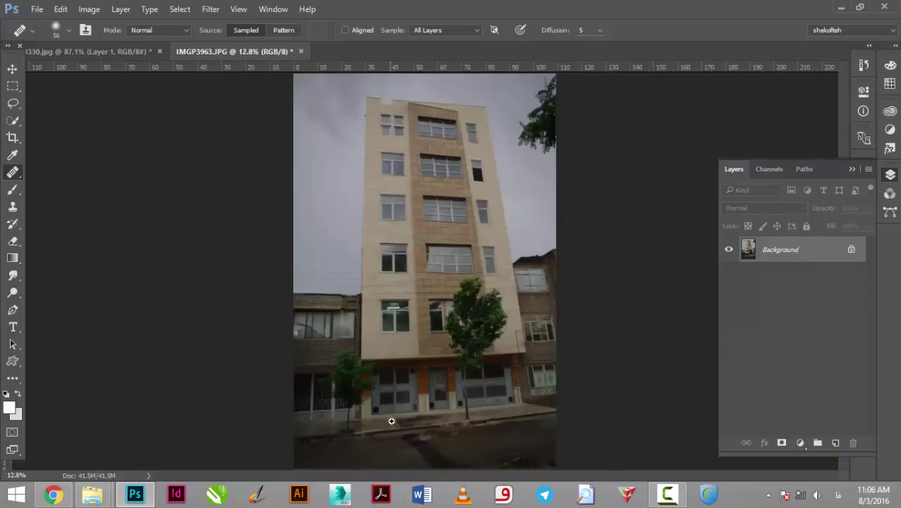
- Zoom in on the garage doors and heal the wire off the orange wall between them
scroll(392, 421, up, 3)
scroll(471, 432, up, 2)
scroll(502, 232, up, 1)
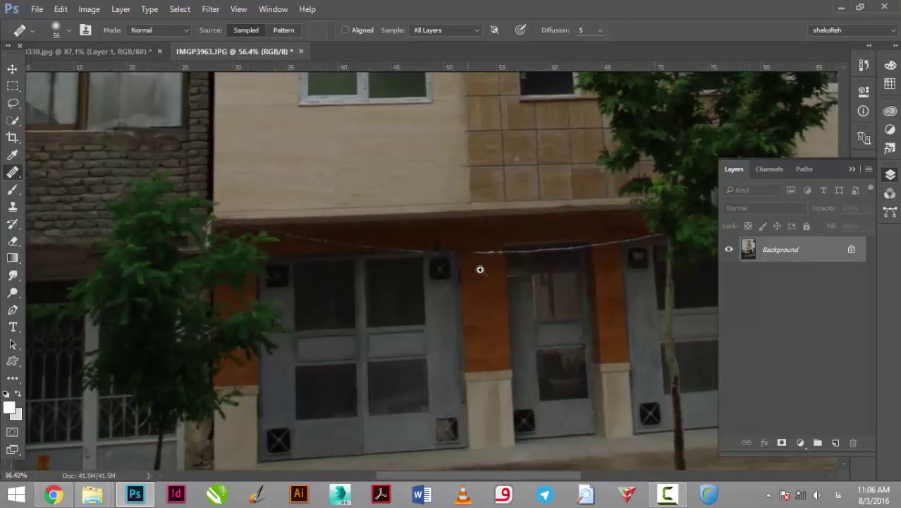
scroll(481, 263, up, 1)
click(517, 251)
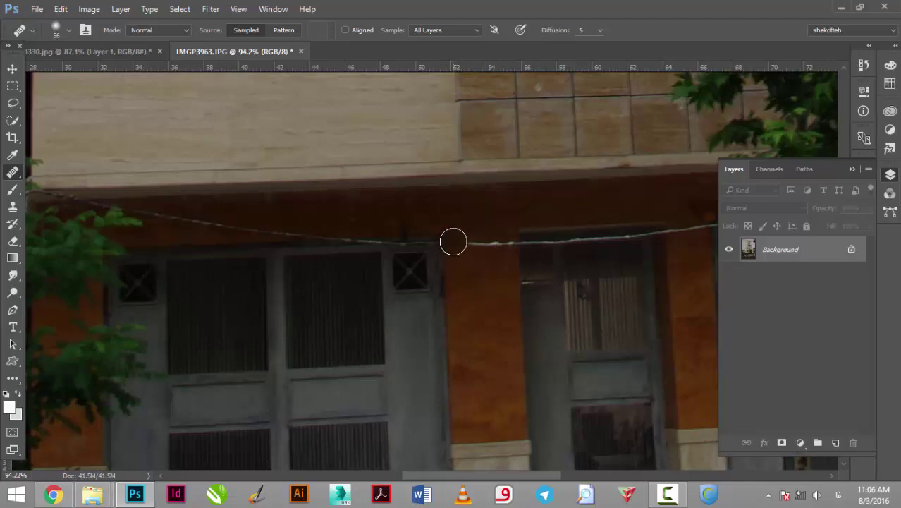
mouse_move(452, 243)
mouse_down()
mouse_move(510, 241)
mouse_move(450, 239)
mouse_up()
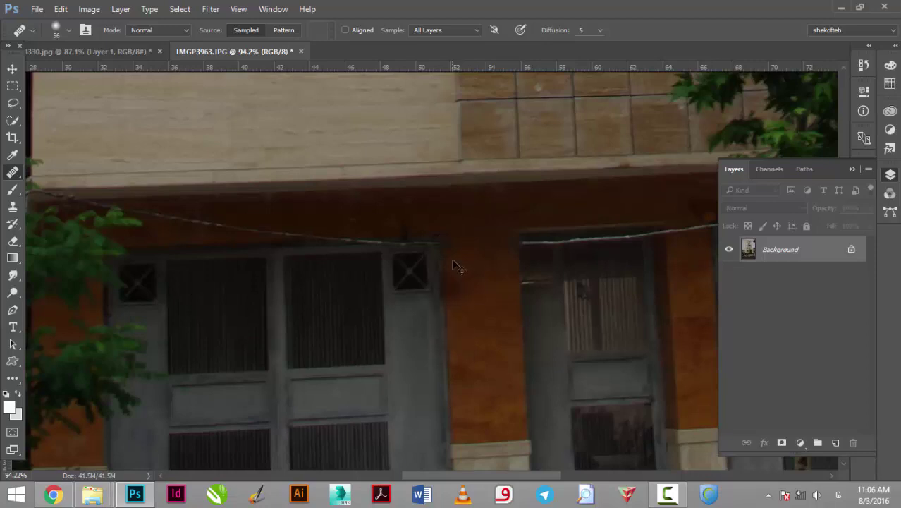
drag(479, 235, 460, 322)
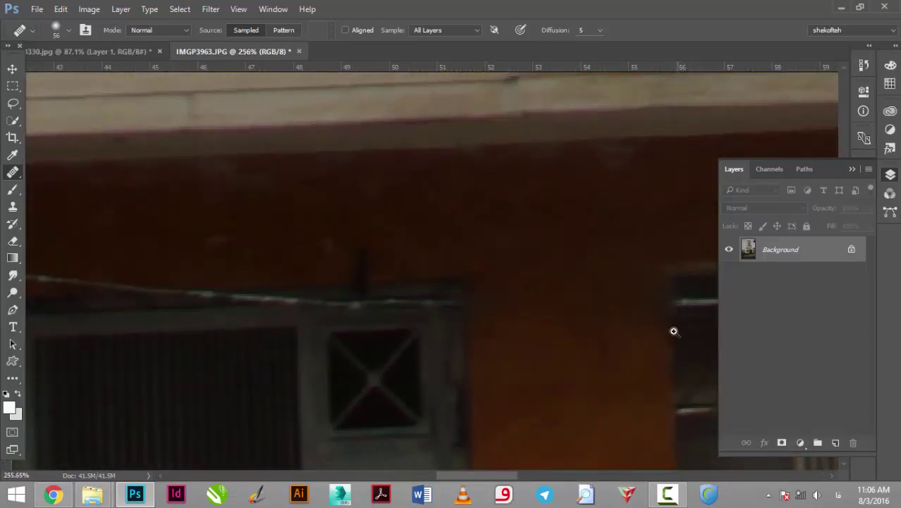
key(s)
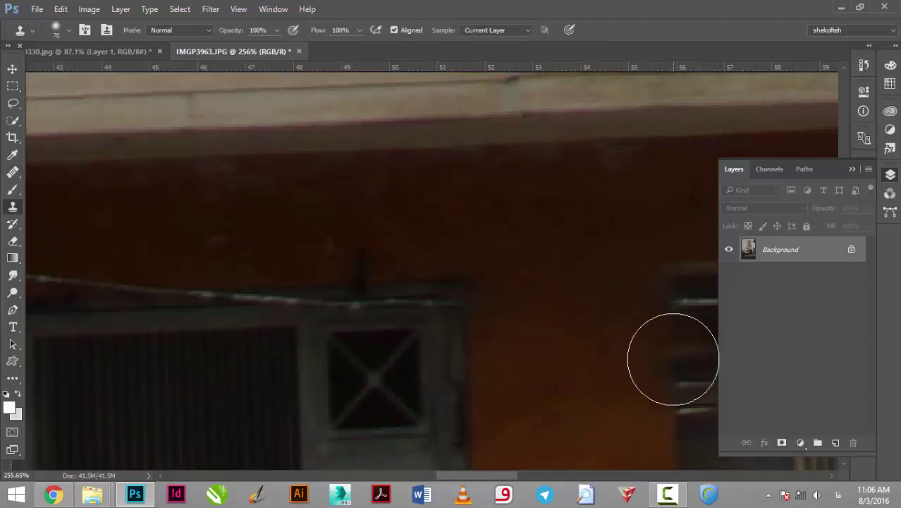
key(bracketleft)
key(bracketleft)
key(bracketleft)
key(bracketleft)
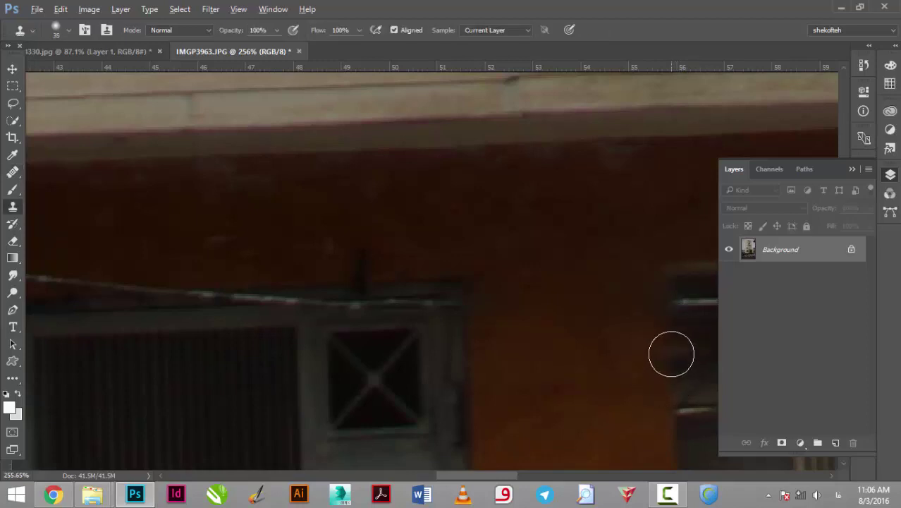
key(alt)
alt+click(671, 347)
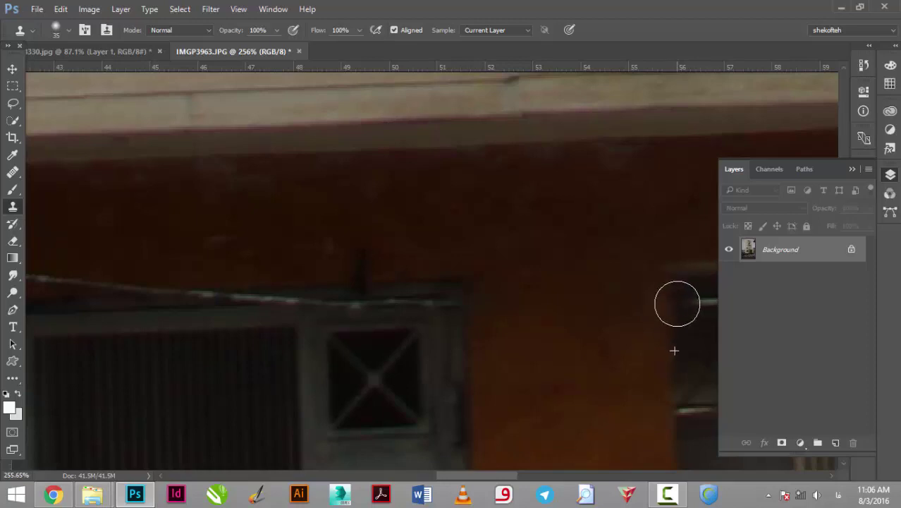
key(space)
drag(539, 370, 359, 356)
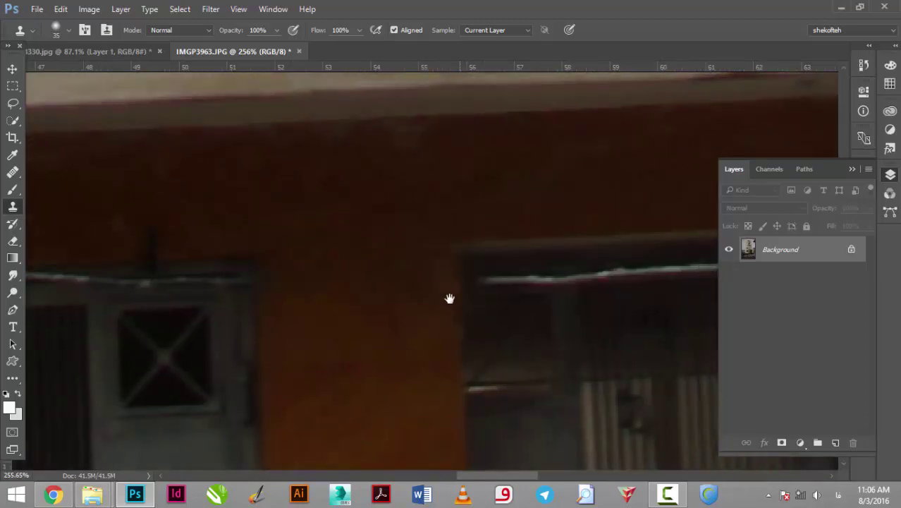
drag(232, 313, 175, 354)
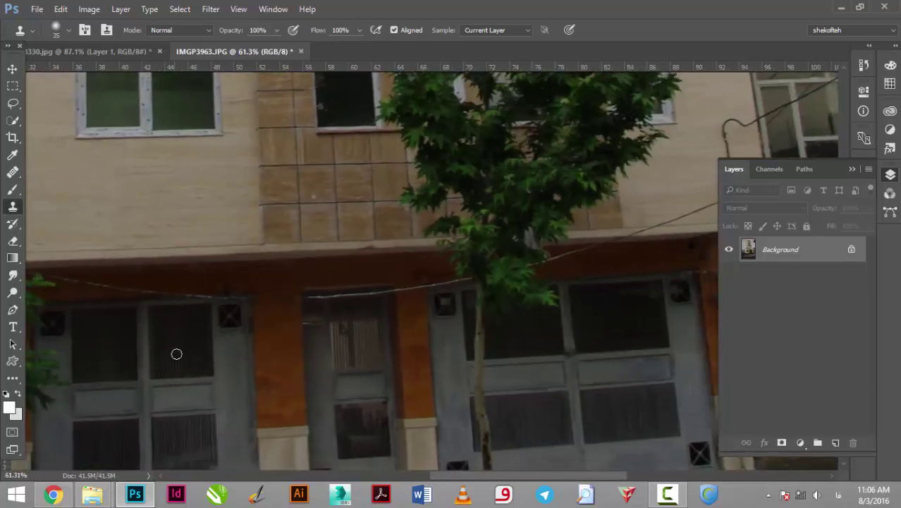
drag(606, 390, 603, 312)
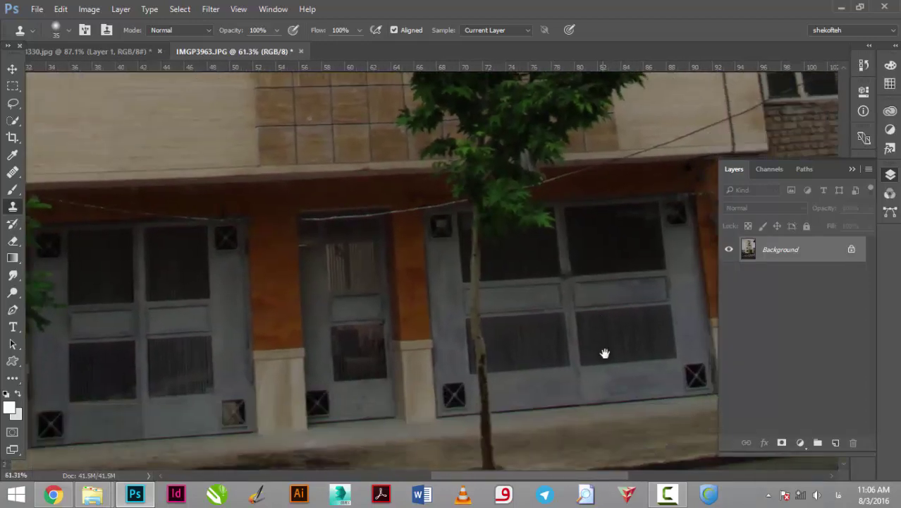
mouse_move(693, 383)
mouse_down()
mouse_move(704, 393)
mouse_move(684, 397)
mouse_move(467, 367)
mouse_move(540, 374)
mouse_up()
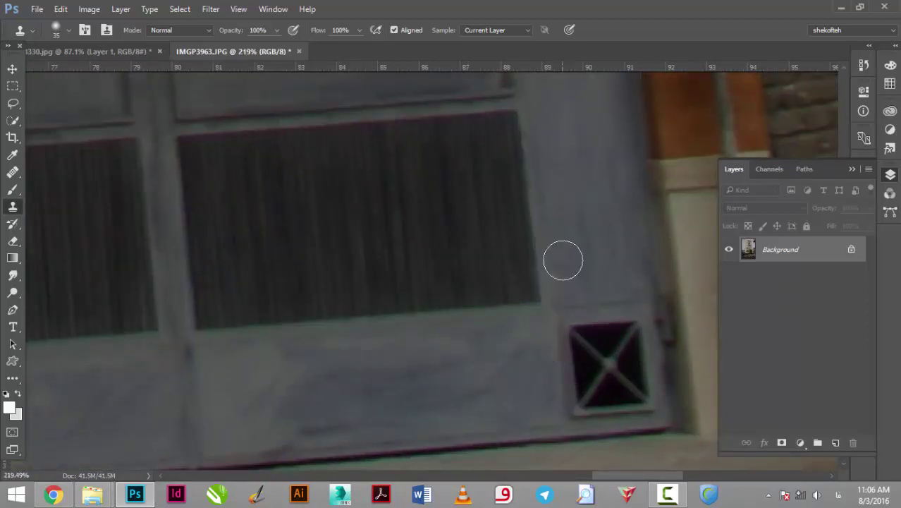
key(j)
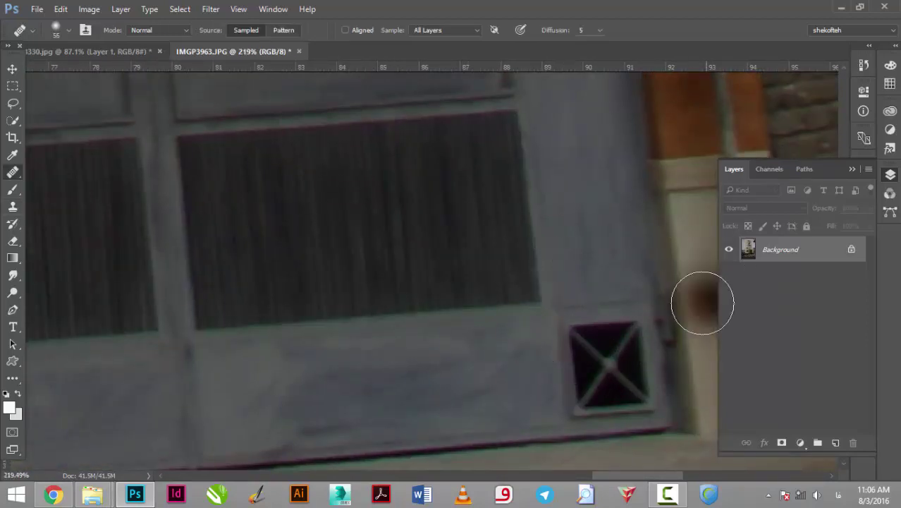
- Try the Healing Brush over the X-shaped vent, then undo the poor result
click(586, 245)
mouse_move(579, 317)
mouse_down()
mouse_move(618, 323)
mouse_move(616, 352)
mouse_up()
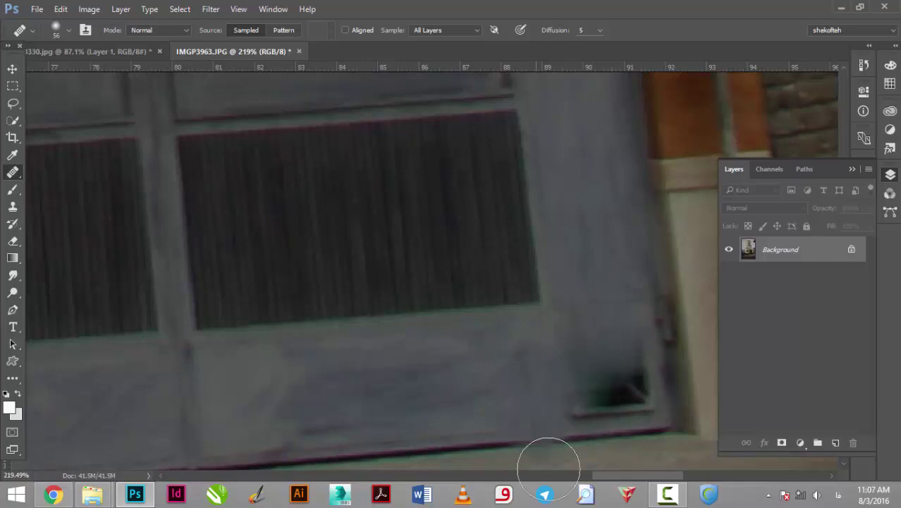
click(586, 401)
mouse_move(610, 358)
mouse_down()
mouse_move(600, 392)
mouse_move(598, 372)
mouse_up()
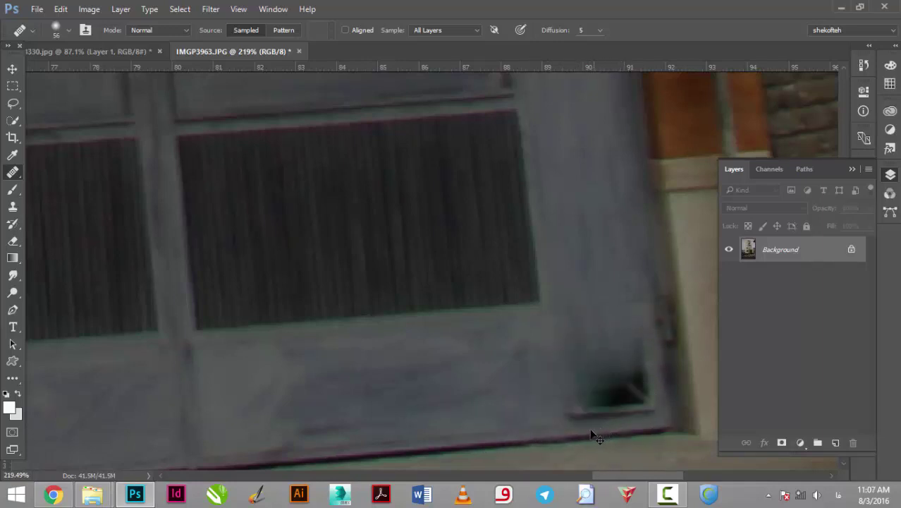
key(ctrl+alt+z)
key(ctrl+alt+z)
key(ctrl+alt+z)
- Clone nearby wall texture over the vent's corner, then undo those strokes
key(s)
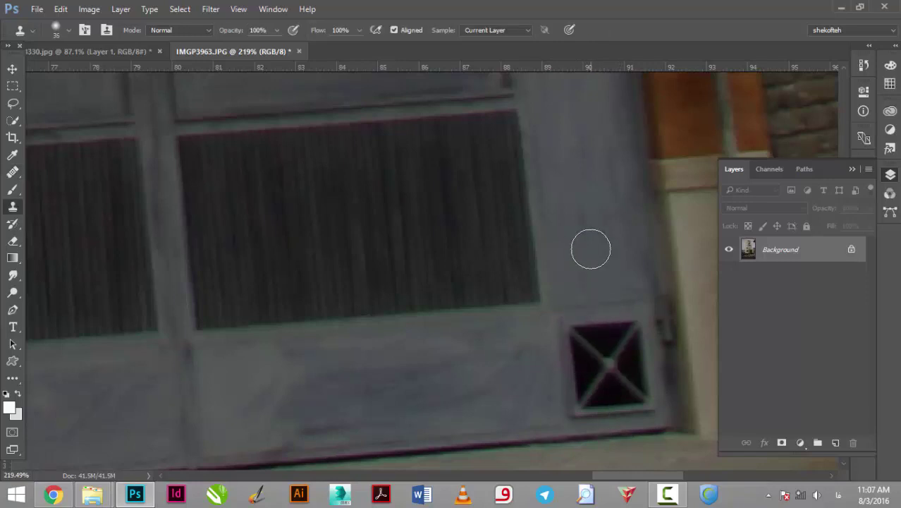
alt+click(591, 249)
mouse_move(564, 311)
mouse_down()
mouse_move(607, 311)
mouse_move(588, 364)
mouse_move(618, 319)
mouse_move(539, 413)
mouse_move(606, 404)
mouse_move(555, 372)
mouse_move(574, 427)
mouse_up()
key(ctrl+z)
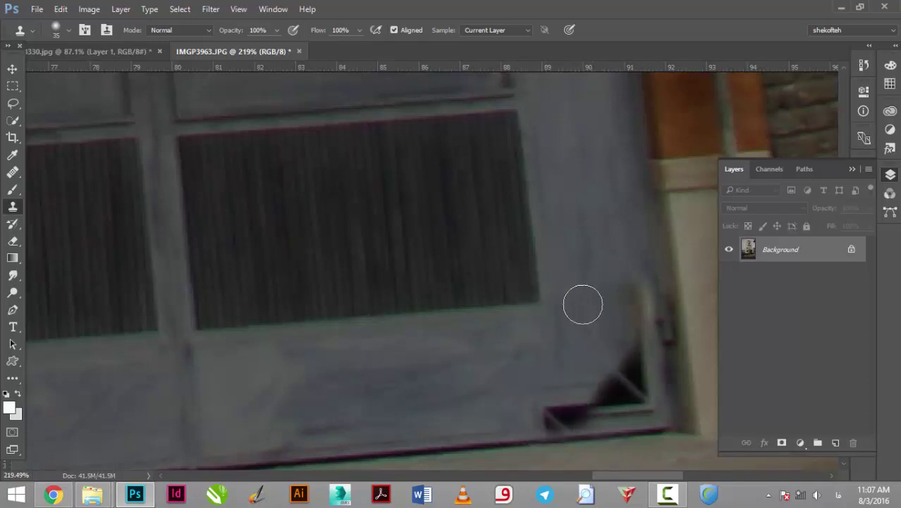
key(ctrl+alt+z)
key(ctrl+alt+z)
key(ctrl+alt+z)
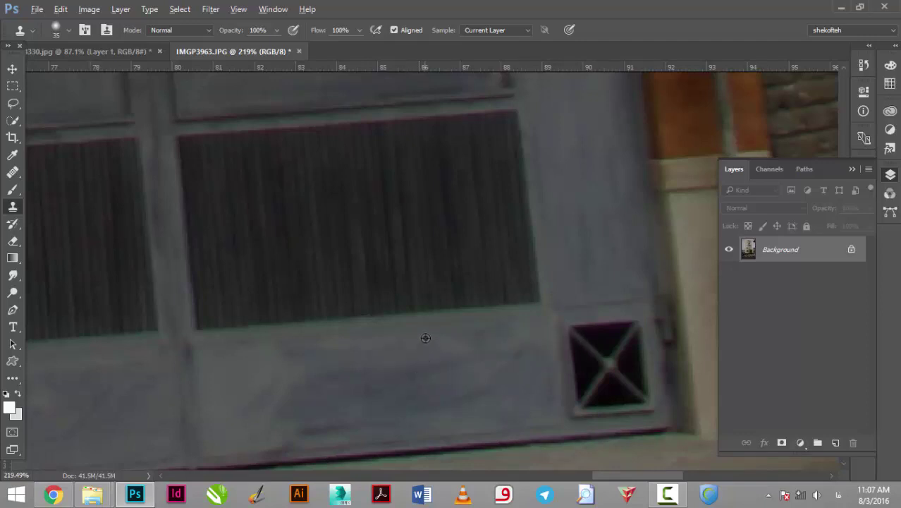
- Sample a fresh wall spot and clone it over the X-shaped vent
alt+click(425, 338)
mouse_move(570, 332)
mouse_down()
mouse_move(558, 376)
mouse_move(618, 403)
mouse_move(642, 394)
mouse_move(632, 358)
mouse_move(604, 350)
mouse_move(630, 326)
mouse_move(578, 338)
mouse_up()
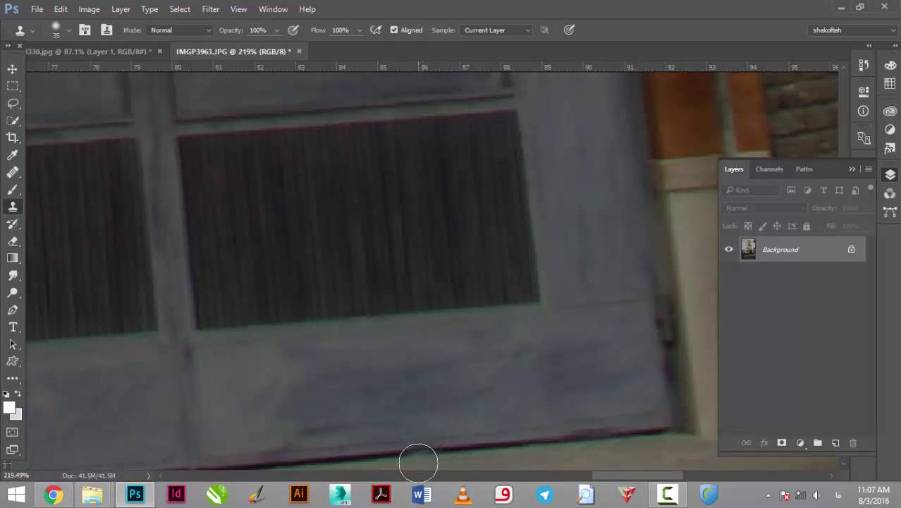
scroll(398, 423, down, 3)
scroll(331, 438, down, 2)
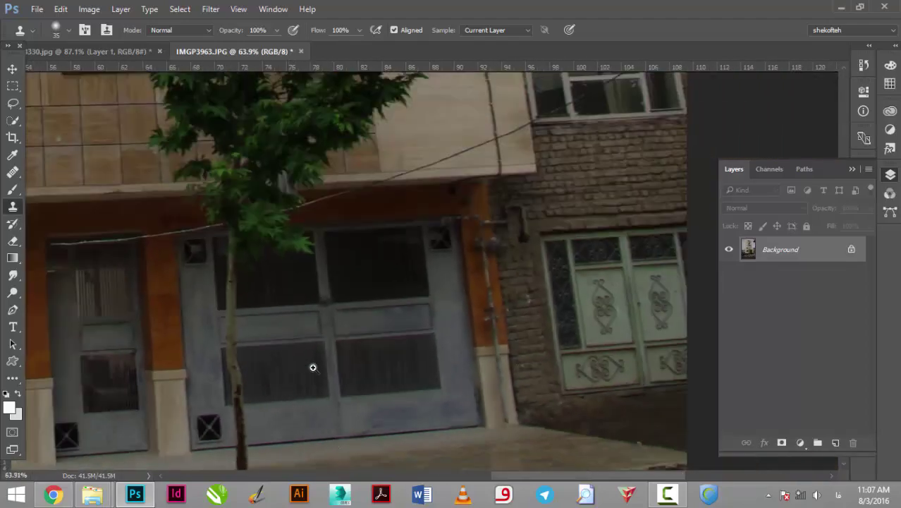
scroll(431, 422, up, 4)
scroll(519, 427, up, 3)
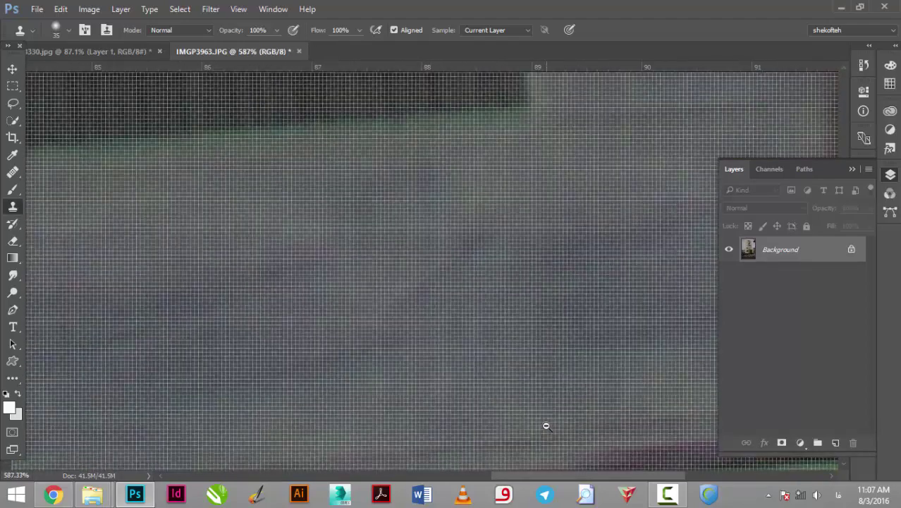
scroll(545, 425, down, 5)
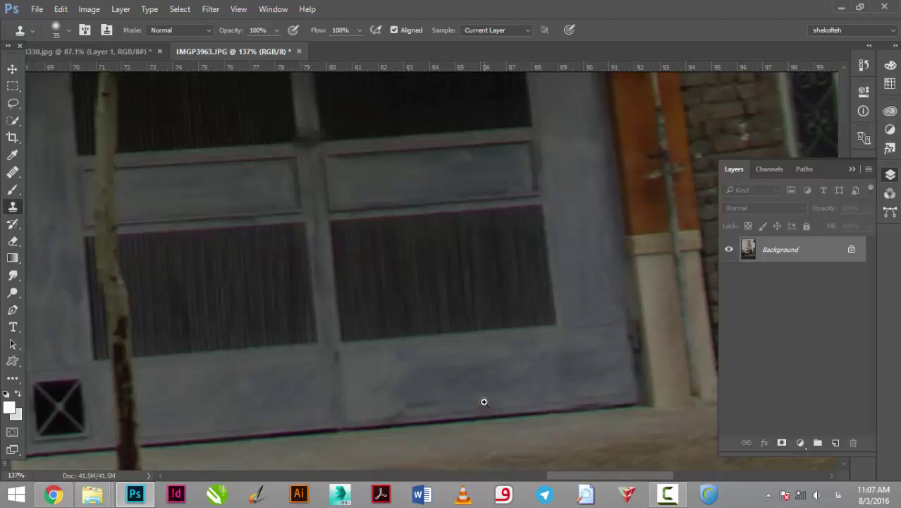
- Switch to the freckled 330.jpg portrait, zoom out twice, and float it in its own window
click(120, 52)
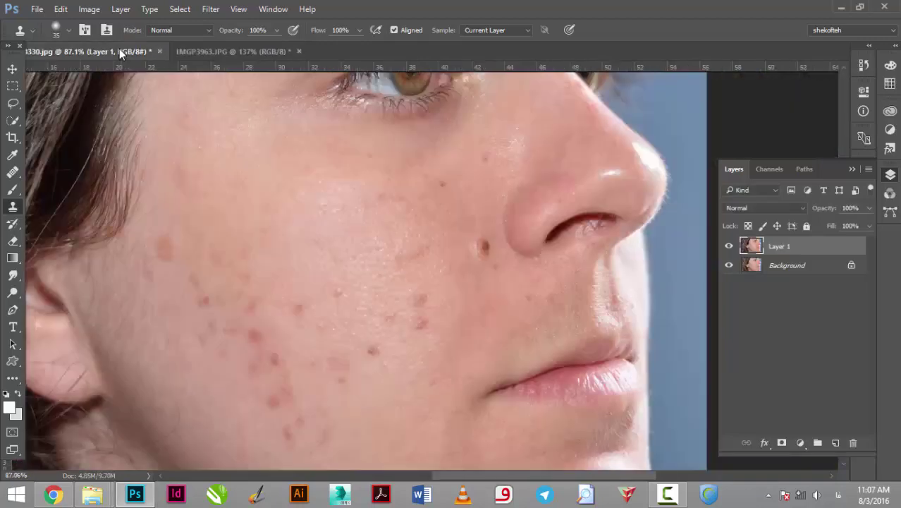
key(ctrl+minus)
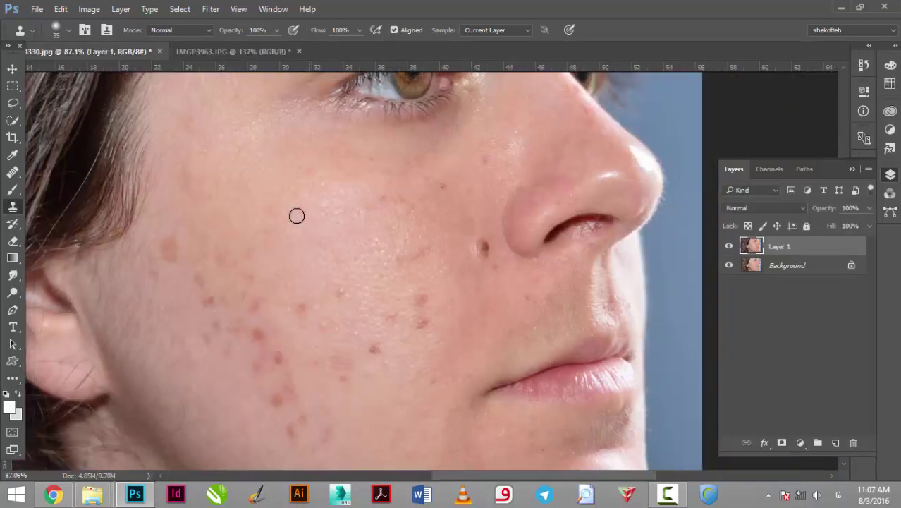
key(ctrl+minus)
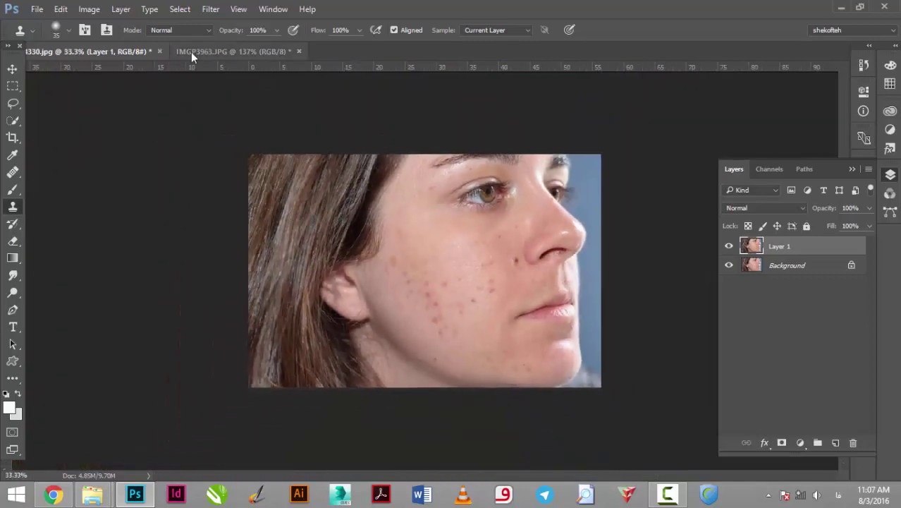
drag(144, 51, 144, 94)
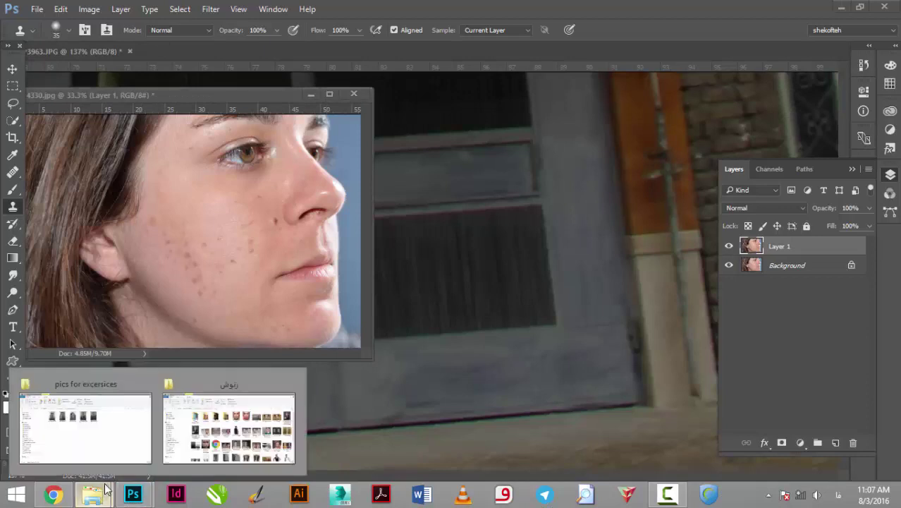
mouse_move(92, 494)
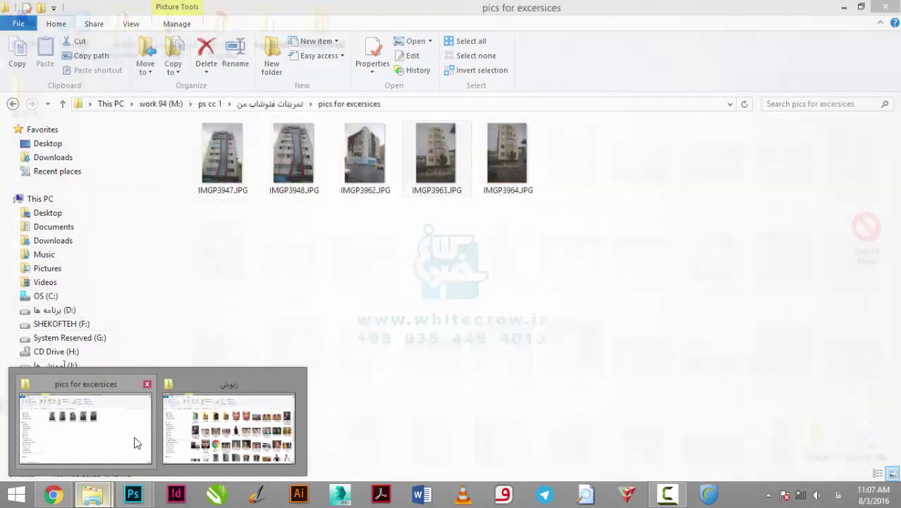
- In File Explorer, go up to the تمرینات فتوشاپ من folder
click(135, 439)
click(268, 104)
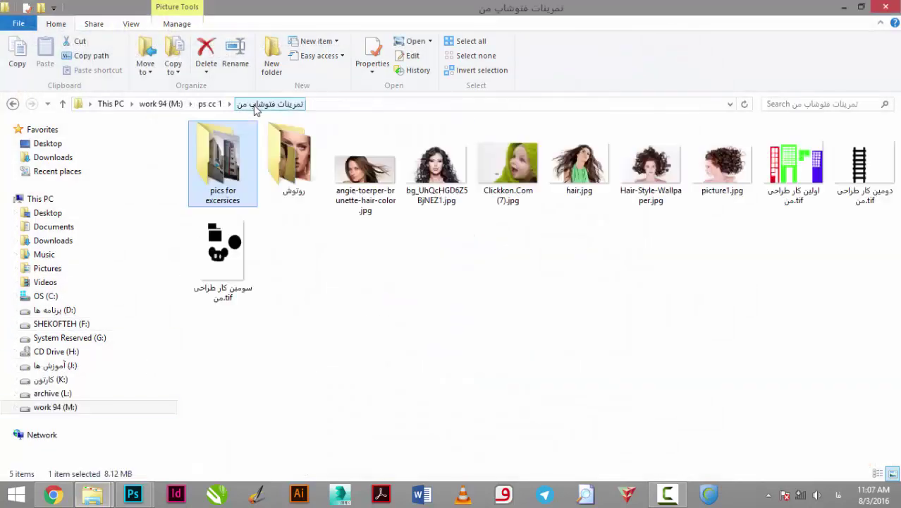
click(519, 252)
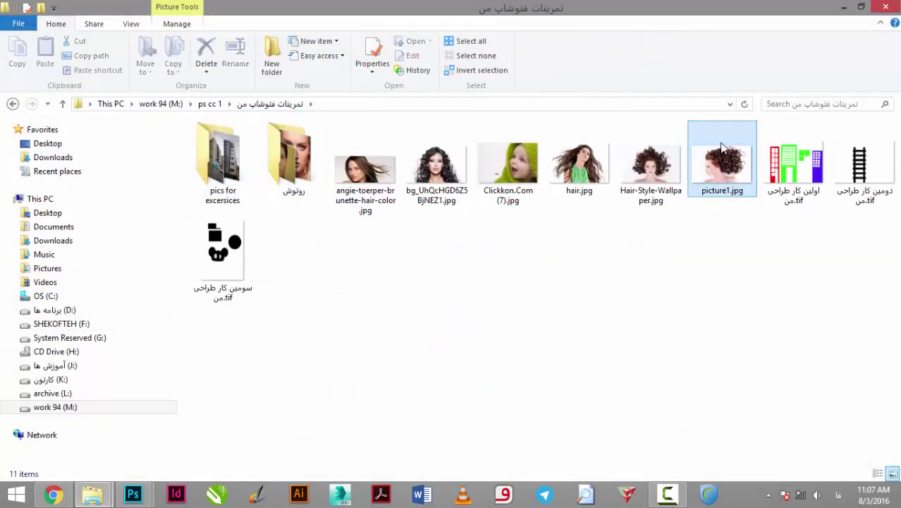
- Select bg_UhQcHGD6Z5BjNEZ1.jpg and Hair-Style-Wallpaper.jpg and drag them onto Photoshop
click(714, 167)
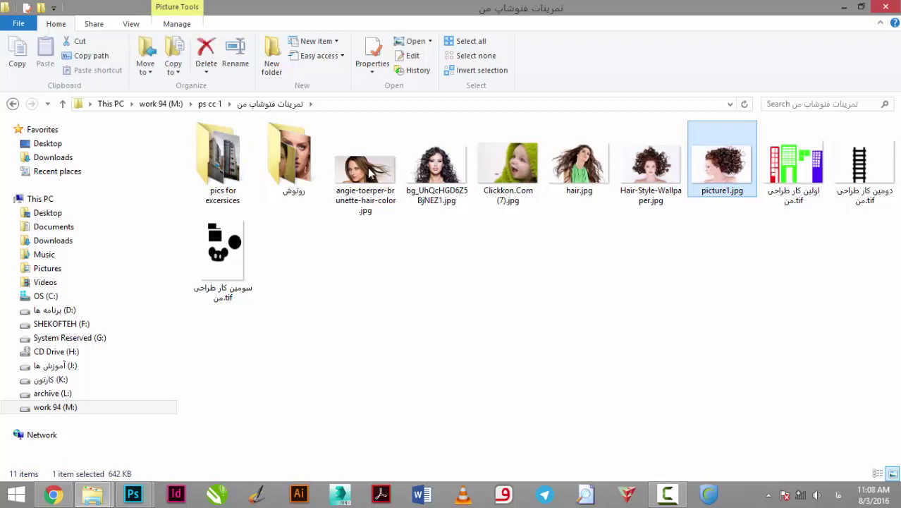
ctrl+click(360, 189)
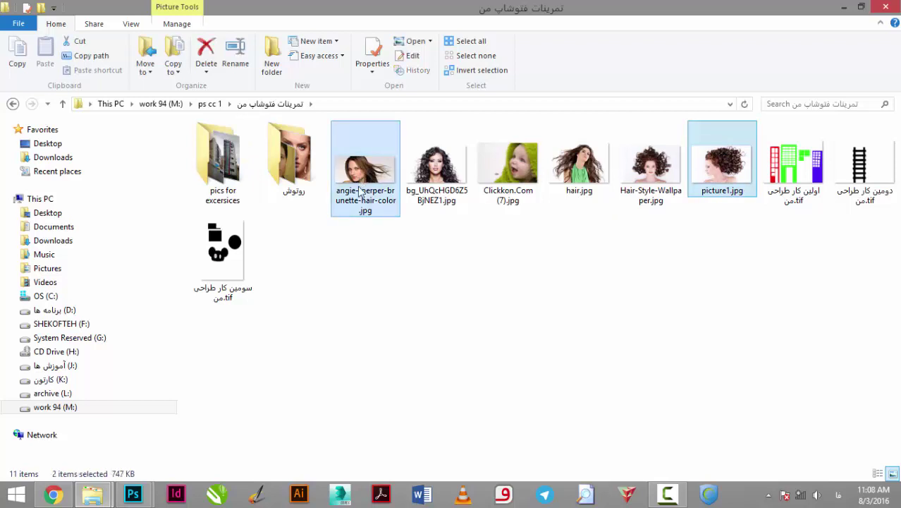
click(406, 239)
click(434, 170)
ctrl+click(642, 175)
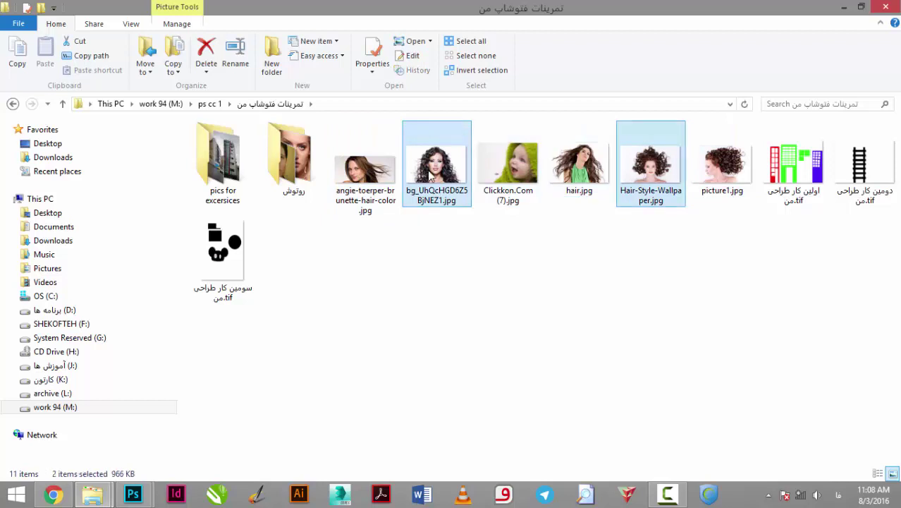
drag(430, 175, 168, 457)
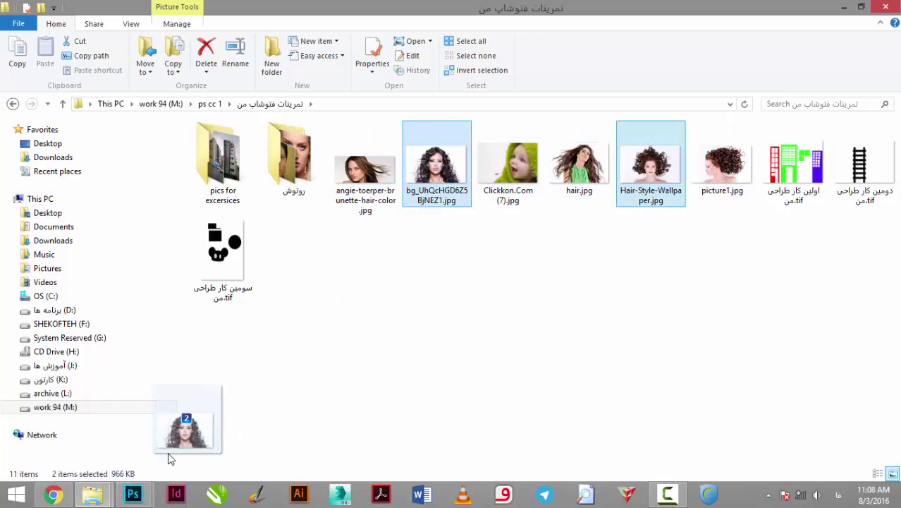
mouse_move(168, 455)
mouse_down()
mouse_move(119, 435)
mouse_move(354, 265)
mouse_up()
- Open both images as Photoshop documents and minimize the floating freckled portrait
drag(500, 91, 505, 51)
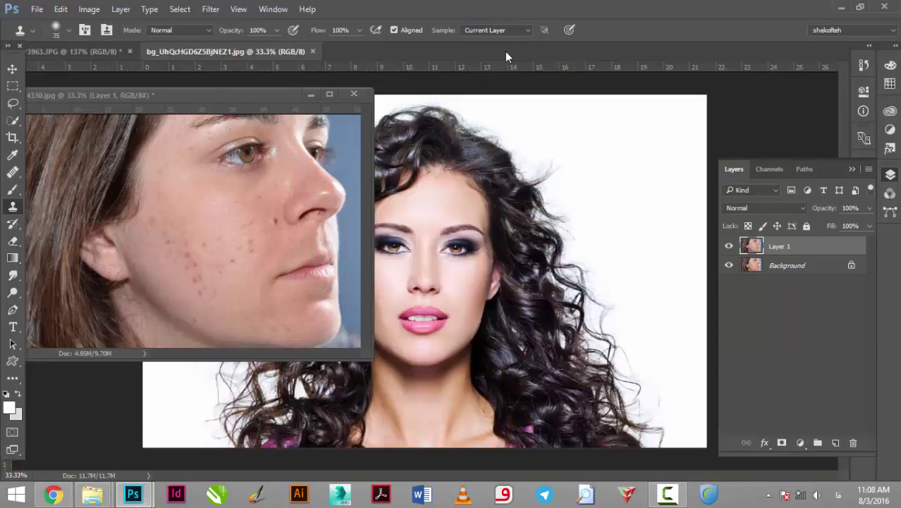
click(308, 94)
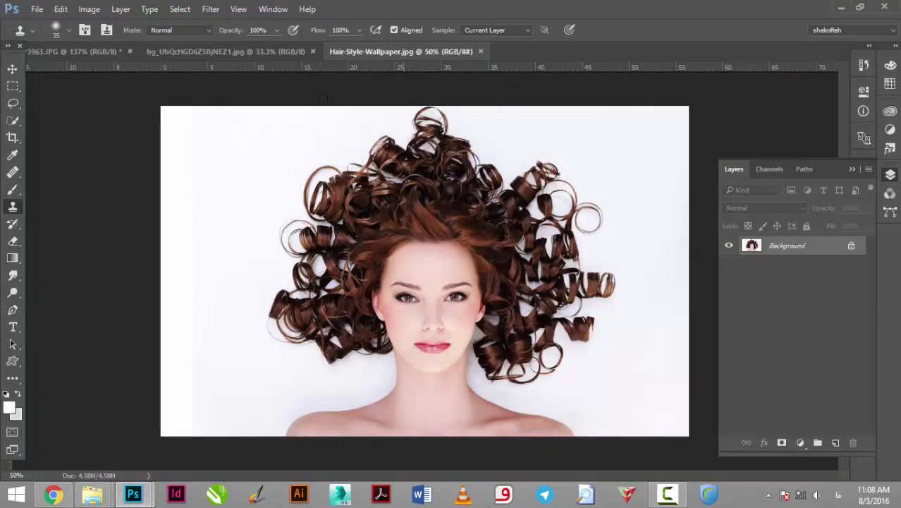
click(268, 49)
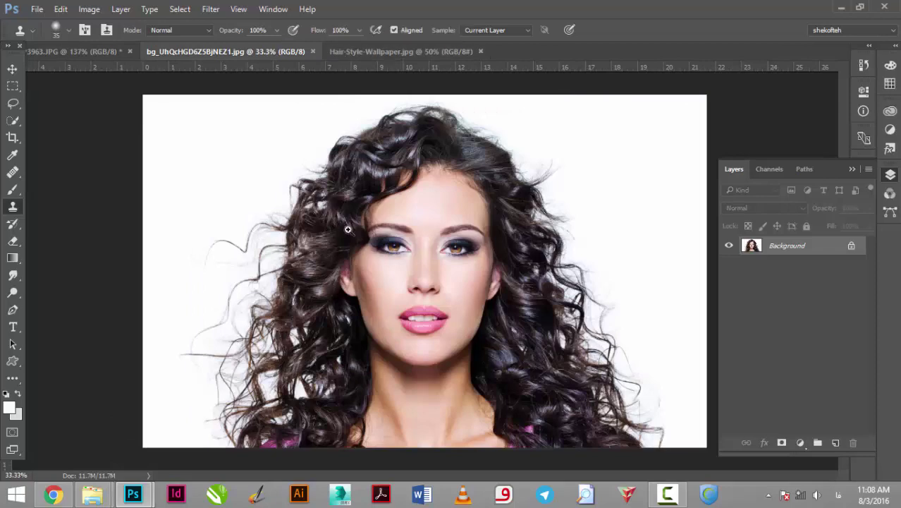
scroll(346, 226, up, 2)
- Float the dark-haired portrait on the left and the curly redhead on the right
drag(246, 50, 435, 263)
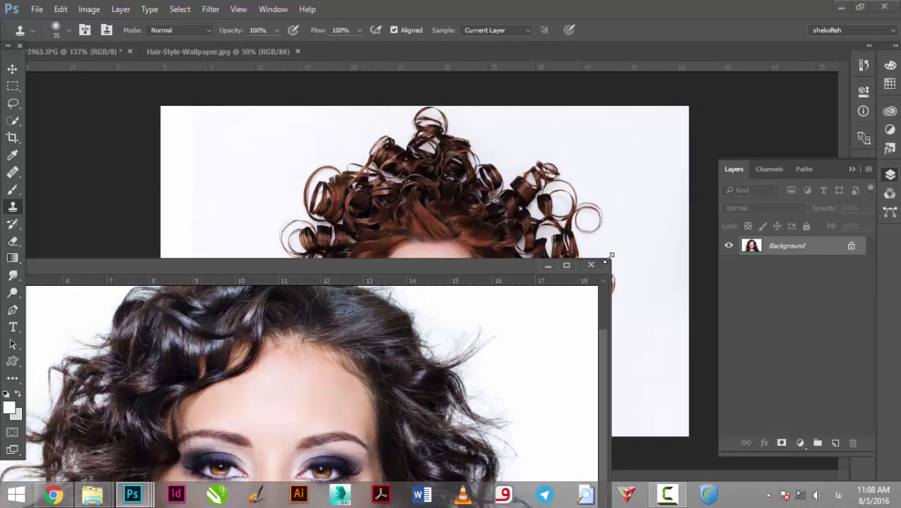
drag(611, 255, 464, 346)
mouse_move(351, 358)
mouse_down()
mouse_move(308, 196)
mouse_move(340, 169)
mouse_up()
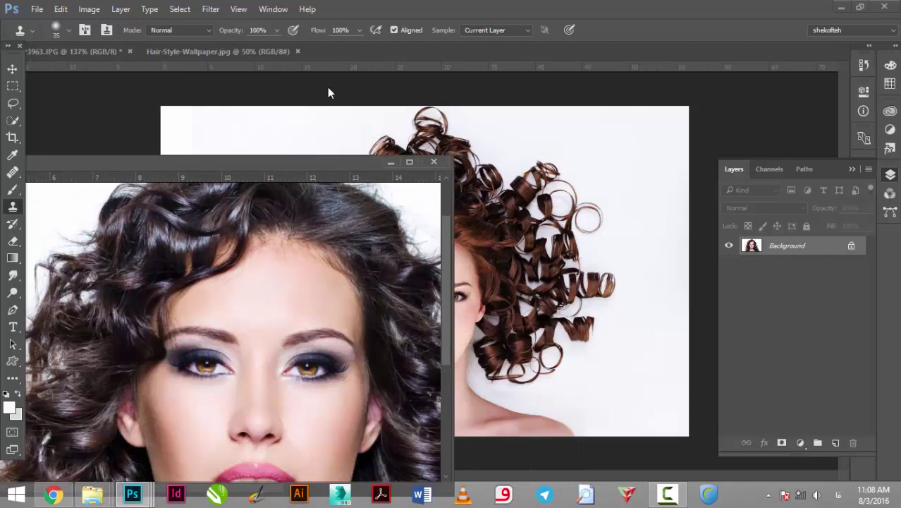
drag(191, 53, 492, 108)
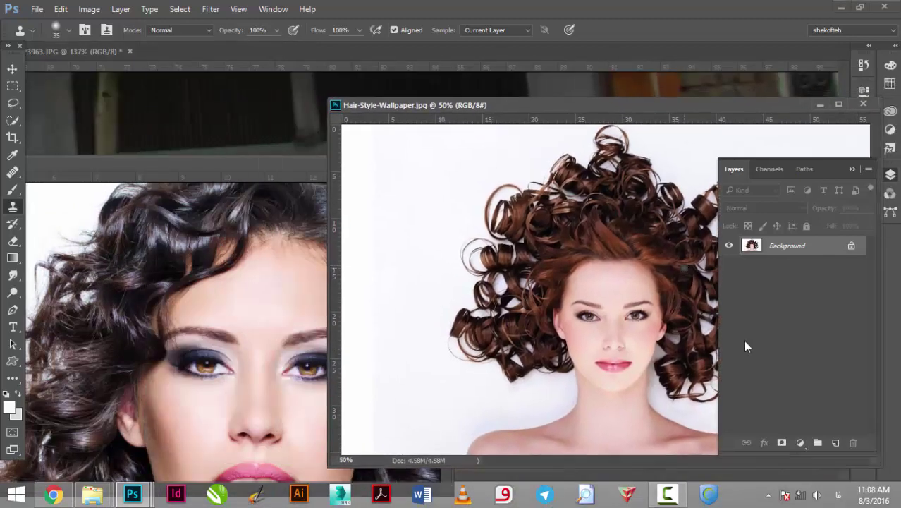
- Add Layer 1 and an empty Layer 2 above Hair-Style-Wallpaper's background
click(836, 443)
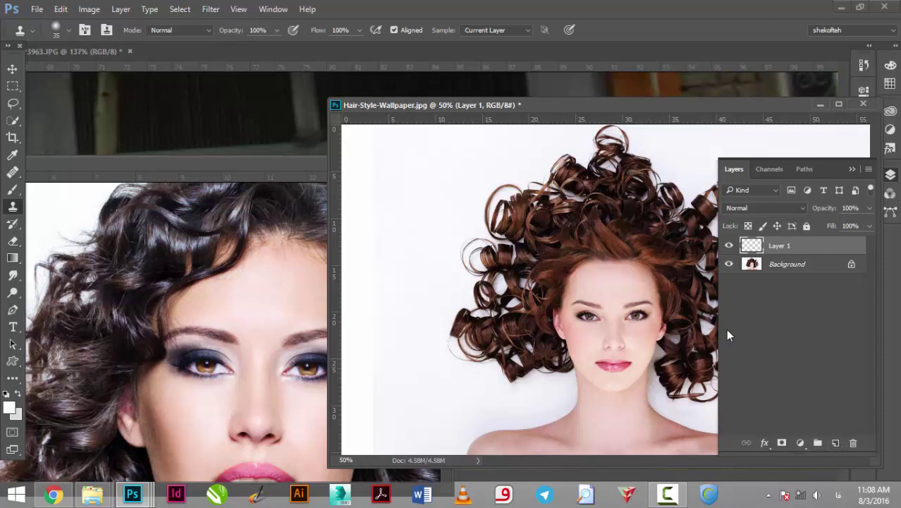
key(ctrl+z)
key(ctrl+j)
click(836, 444)
- On the dark-haired portrait, enlarge the Clone Stamp to 200 and test a stroke on the eye
click(245, 159)
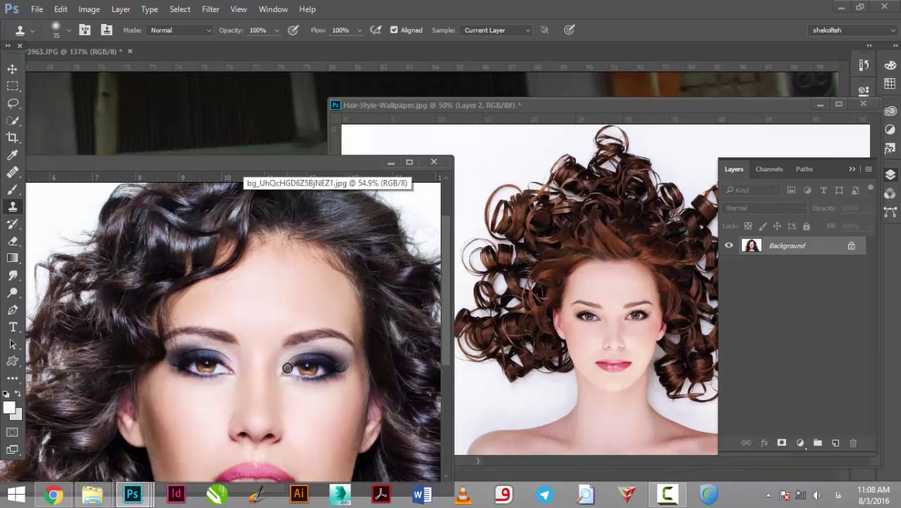
key(bracketright)
drag(287, 369, 312, 372)
- Undo the grey test strokes, enlarge the brush, and sample the model's smoky eye
key(ctrl+z)
key(bracketright)
key(bracketright)
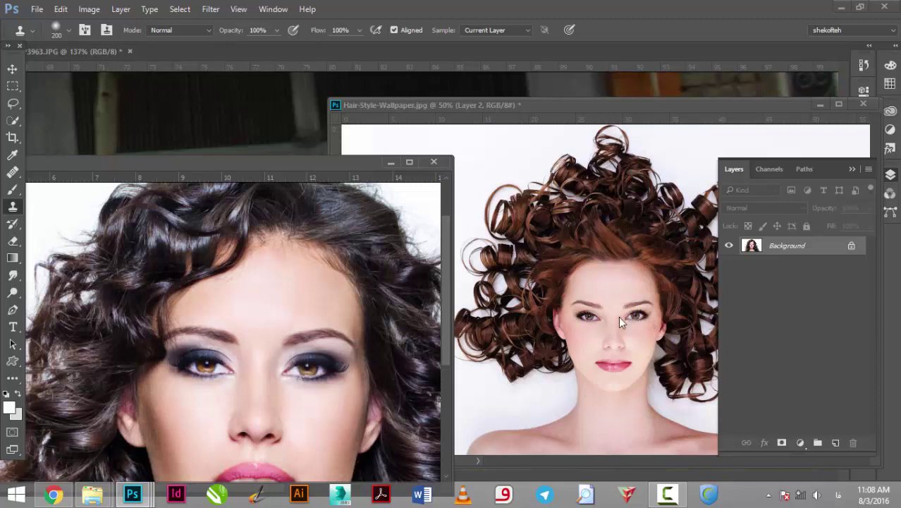
drag(191, 353, 312, 371)
key(ctrl+z)
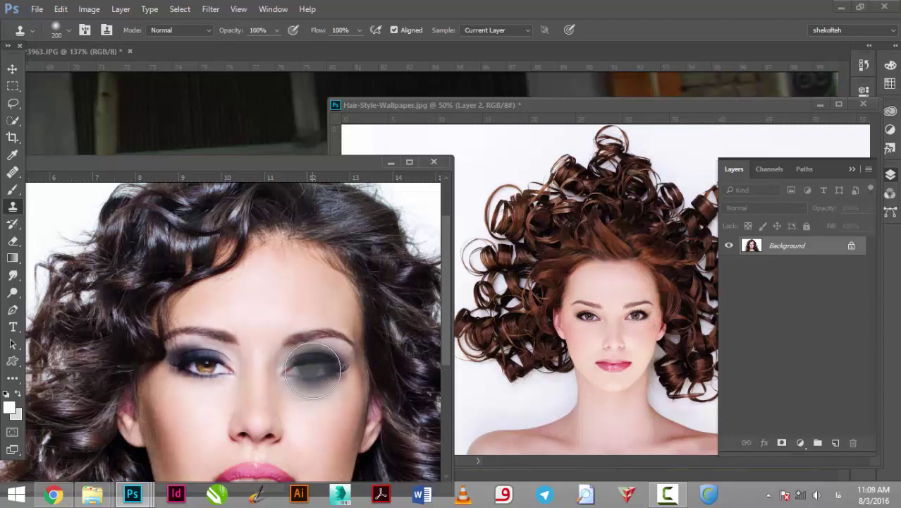
key(bracketright)
click(313, 370)
key(ctrl+z)
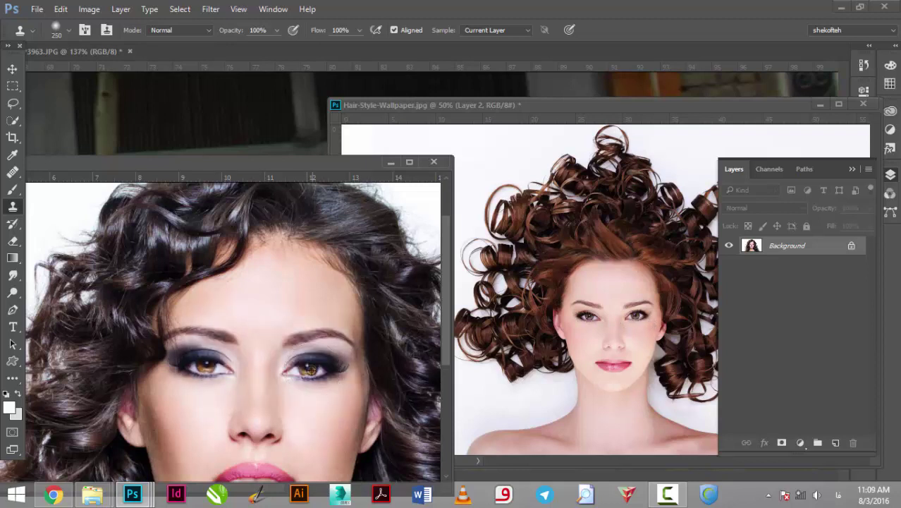
click(308, 368)
key(ctrl+z)
- Clone the smoky eye makeup onto the redhead's Layer 2, undoing stray strokes
click(604, 319)
drag(605, 319, 638, 318)
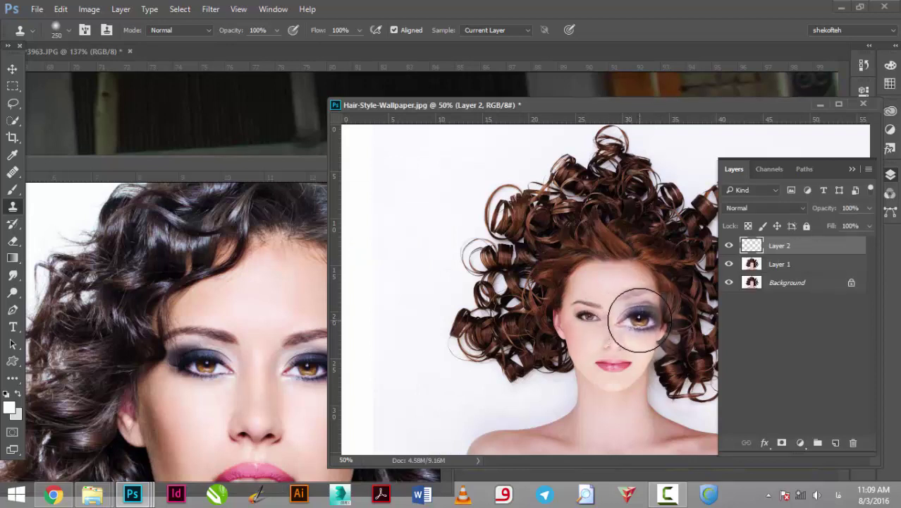
drag(637, 321, 624, 439)
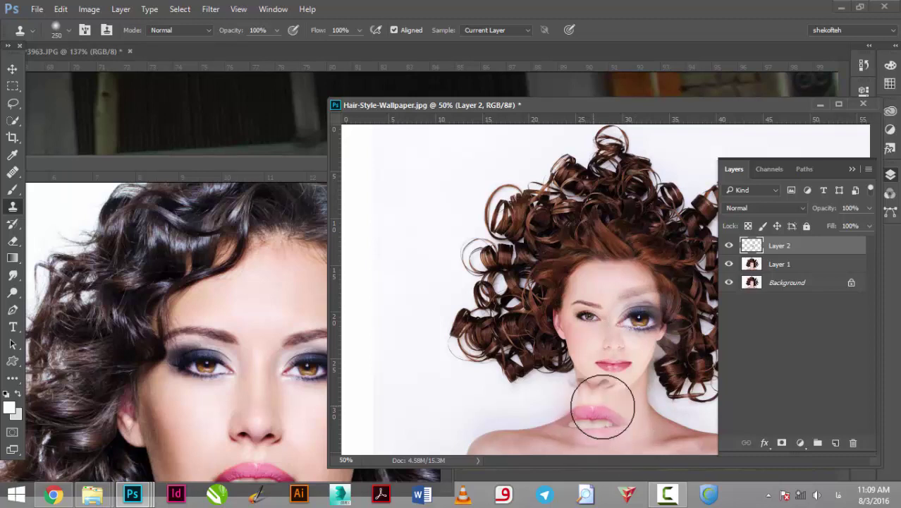
key(ctrl+z)
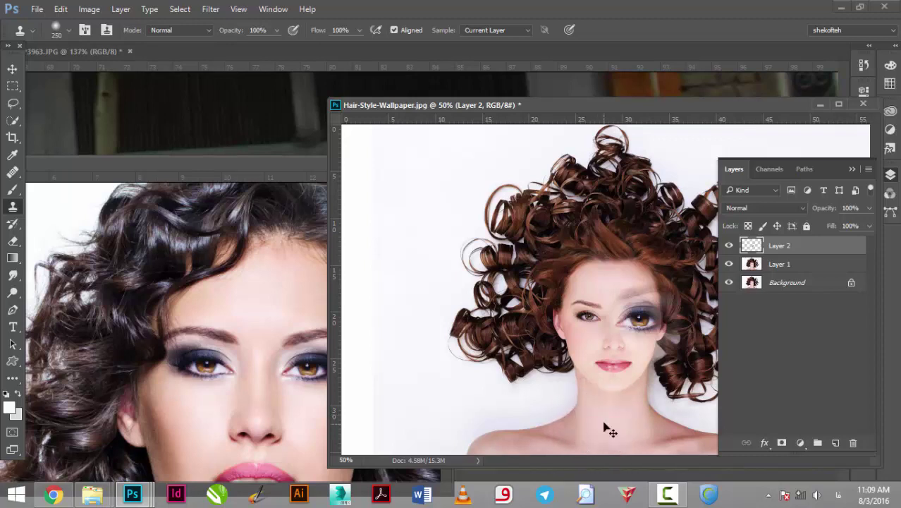
key(ctrl+z)
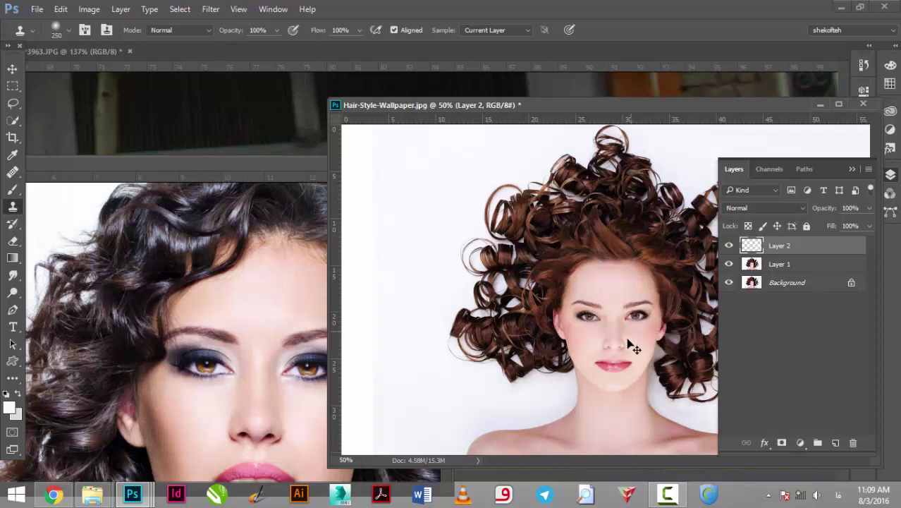
mouse_move(636, 319)
mouse_down()
mouse_move(517, 363)
mouse_move(503, 423)
mouse_up()
- Scale Layer 2's cloned smoky eyes to about 48% and place them over the redhead's eyes
key(ctrl+z)
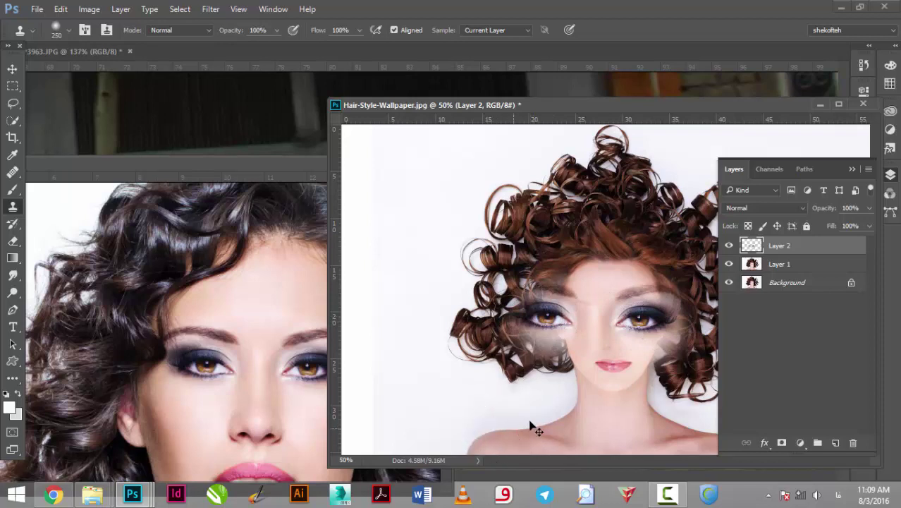
key(ctrl+t)
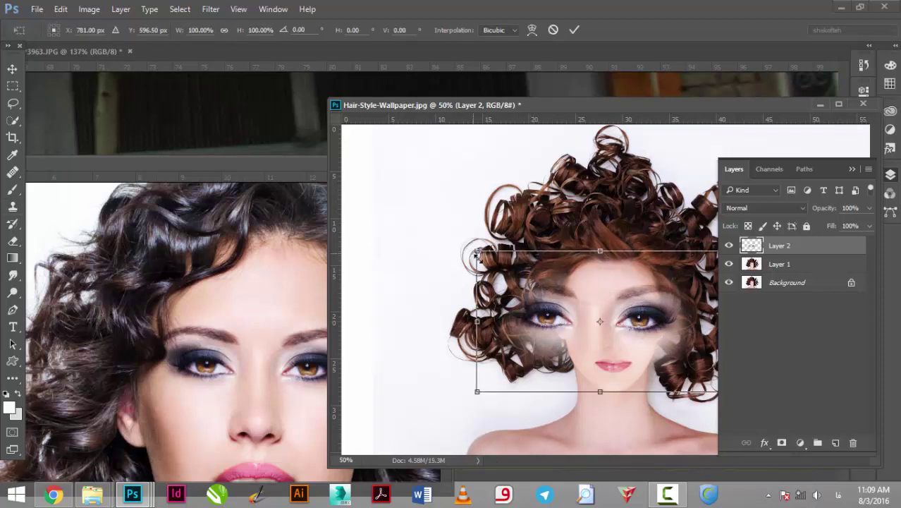
drag(478, 251, 538, 286)
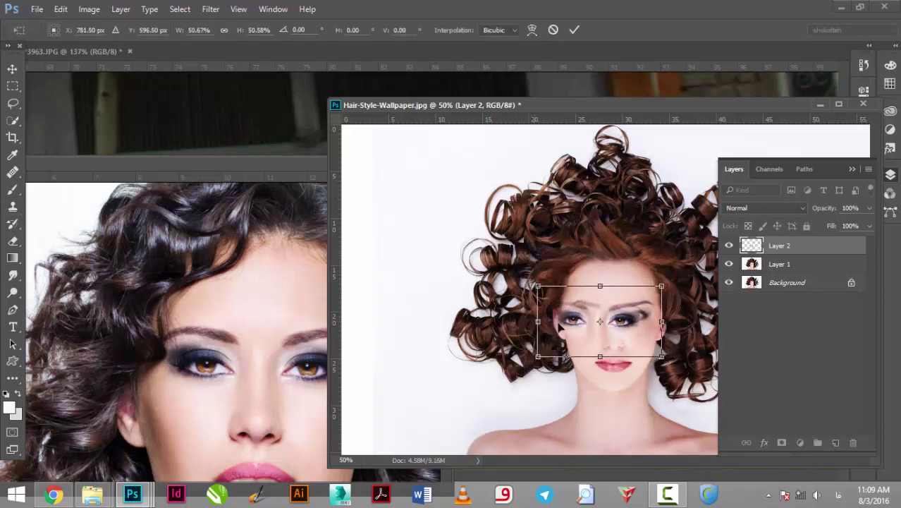
drag(560, 326, 570, 318)
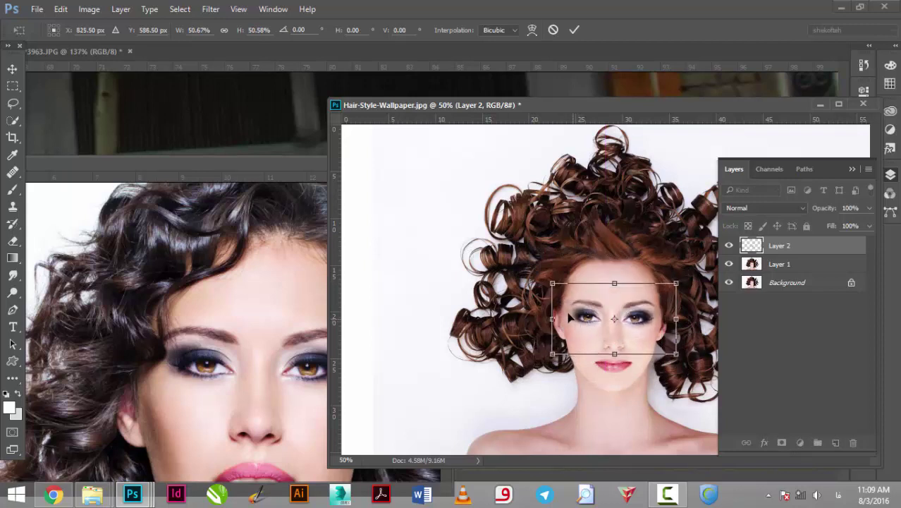
drag(546, 283, 550, 286)
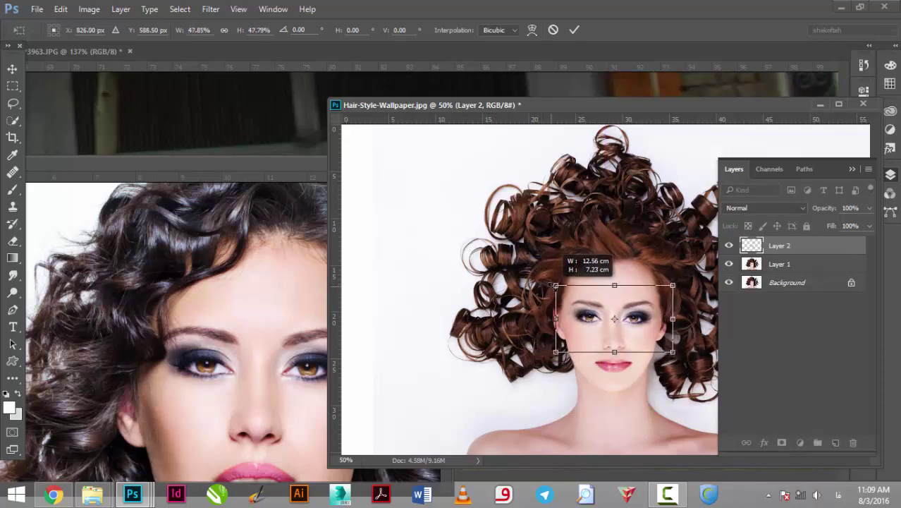
key(Return)
- Nudge Layer 2's makeup with the Move tool to line up with the right eye
key(s)
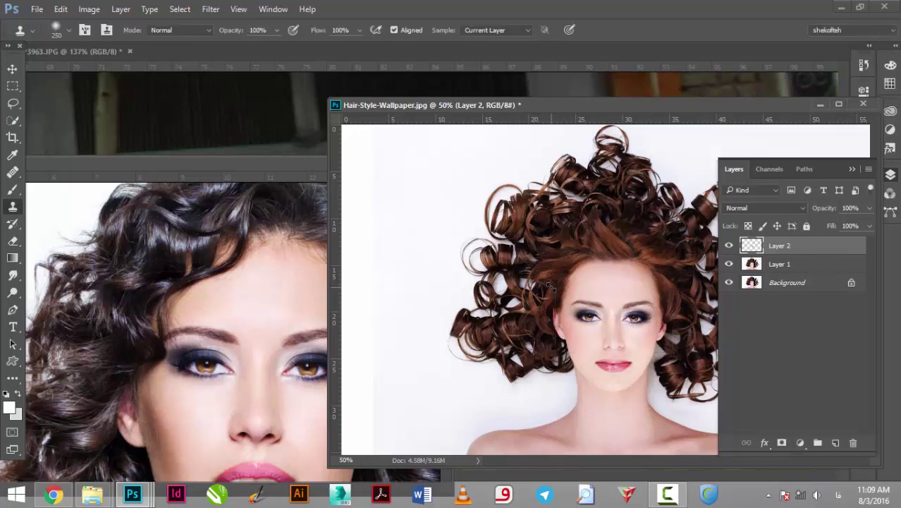
scroll(550, 287, up, 1)
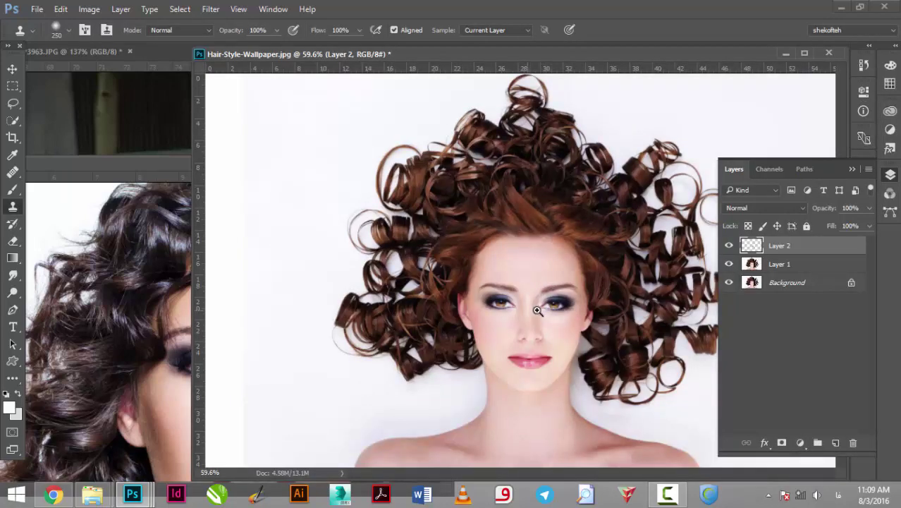
scroll(534, 302, up, 3)
key(v)
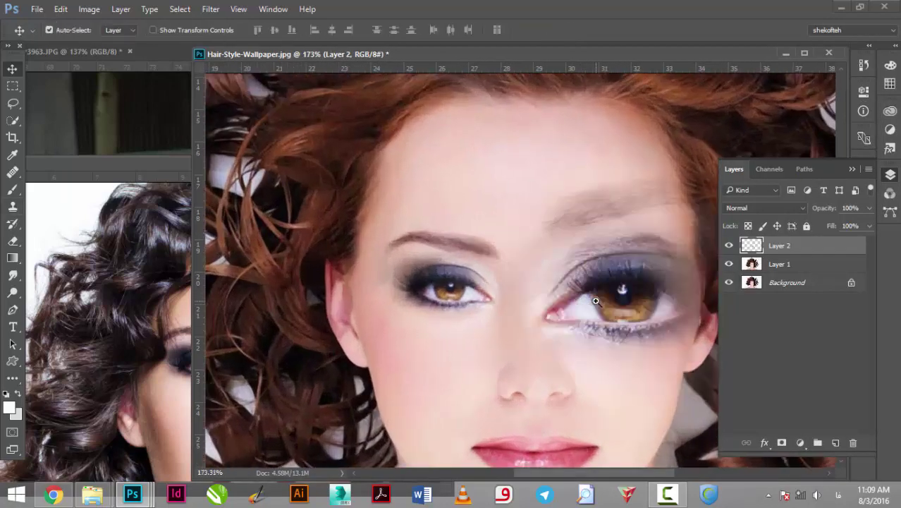
drag(596, 301, 604, 303)
- Erase excess cloned skin with a 60 px Eraser, then zoom out
key(e)
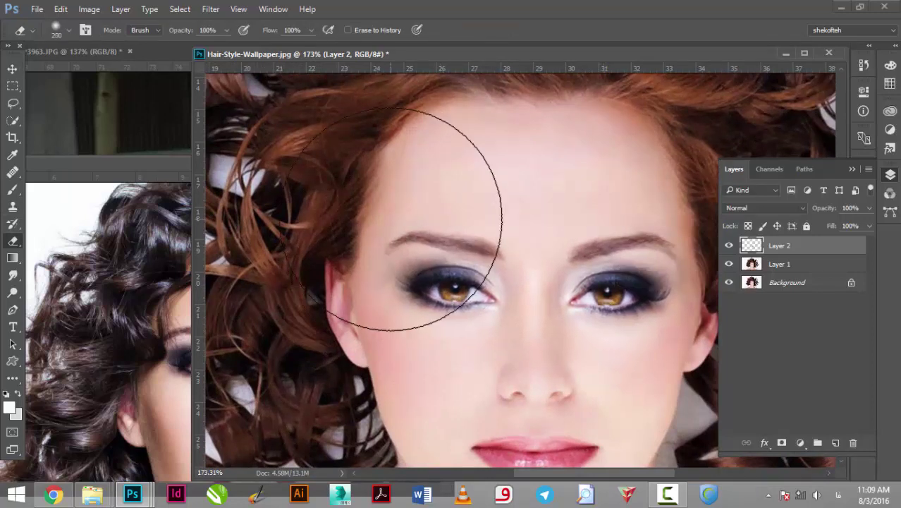
key(bracketleft)
key(bracketleft)
key(bracketleft)
key(bracketleft)
key(bracketleft)
key(bracketleft)
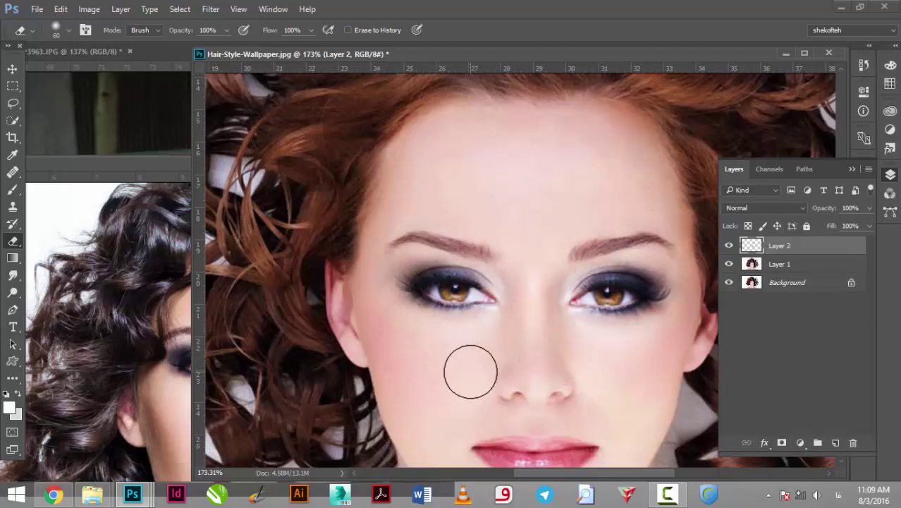
scroll(470, 372, down, 2)
scroll(472, 371, down, 2)
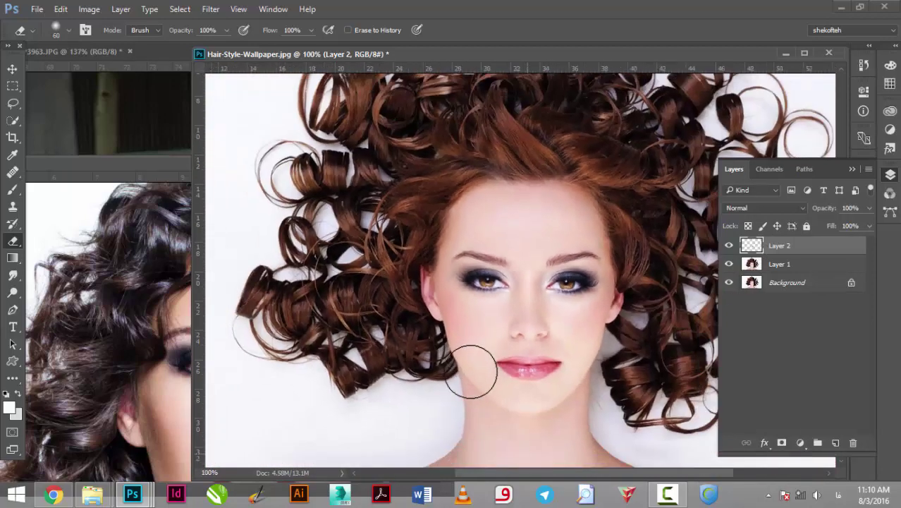
scroll(476, 370, down, 2)
scroll(479, 369, down, 2)
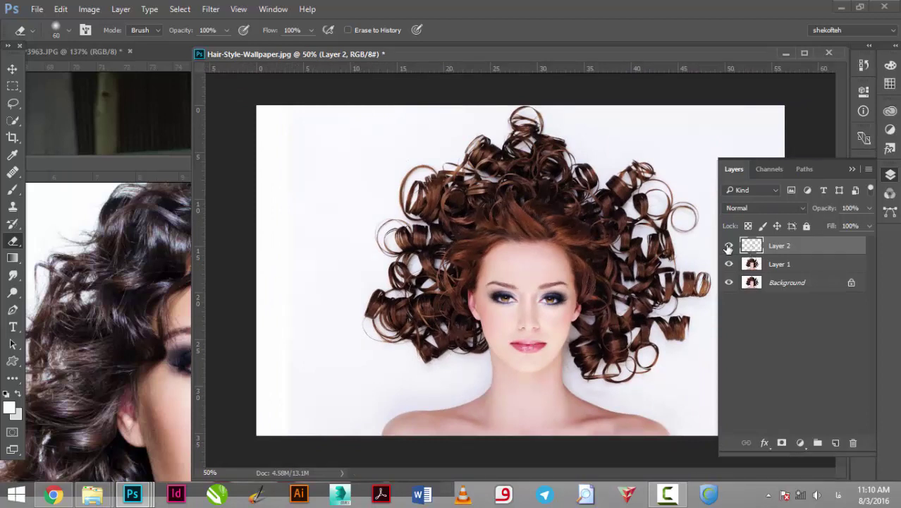
- Toggle Layer 2 on and off to compare, leave it hidden, and bring the dark-haired portrait forward
click(728, 246)
click(728, 246)
click(729, 246)
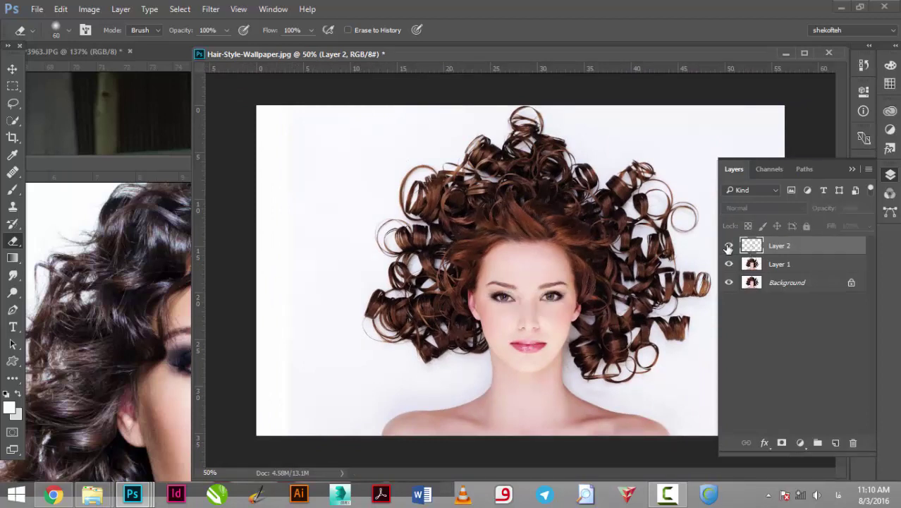
click(729, 246)
click(728, 246)
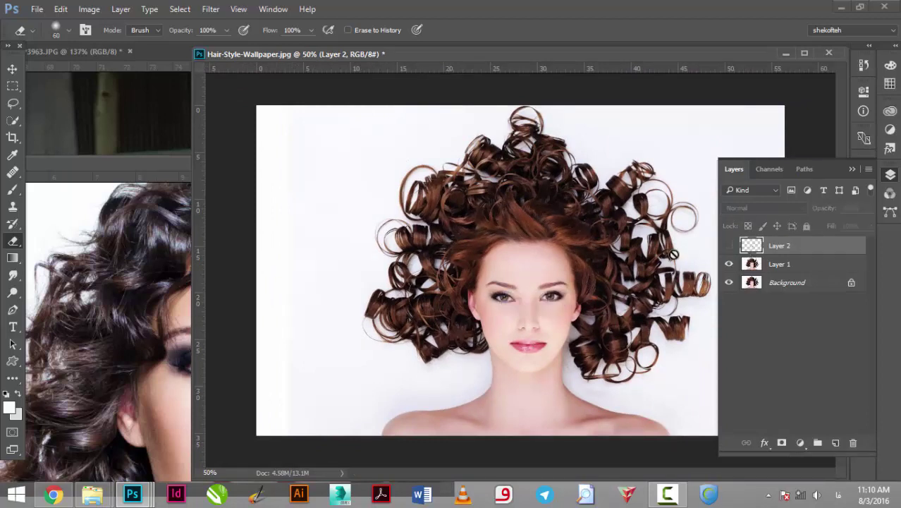
click(151, 169)
drag(151, 169, 199, 109)
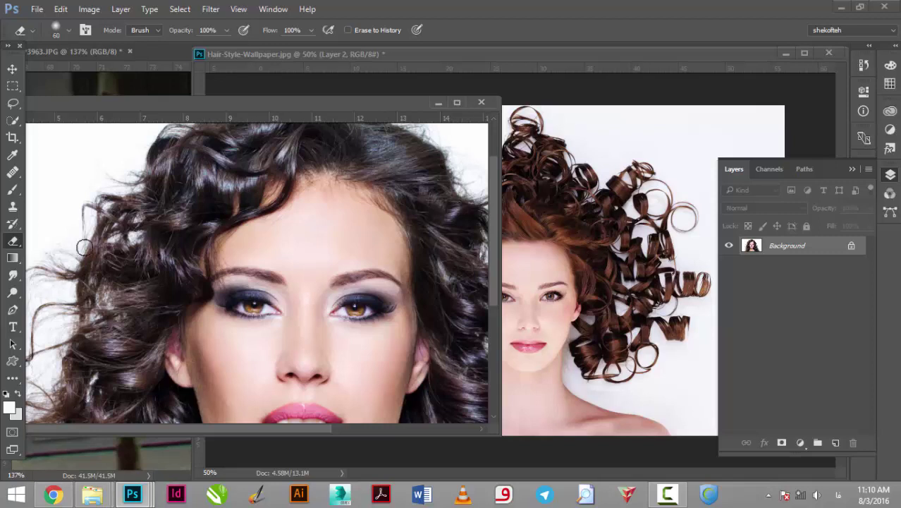
- Select the Clone Stamp, shift the portrait window right, and browse the Brush Preset picker
click(14, 208)
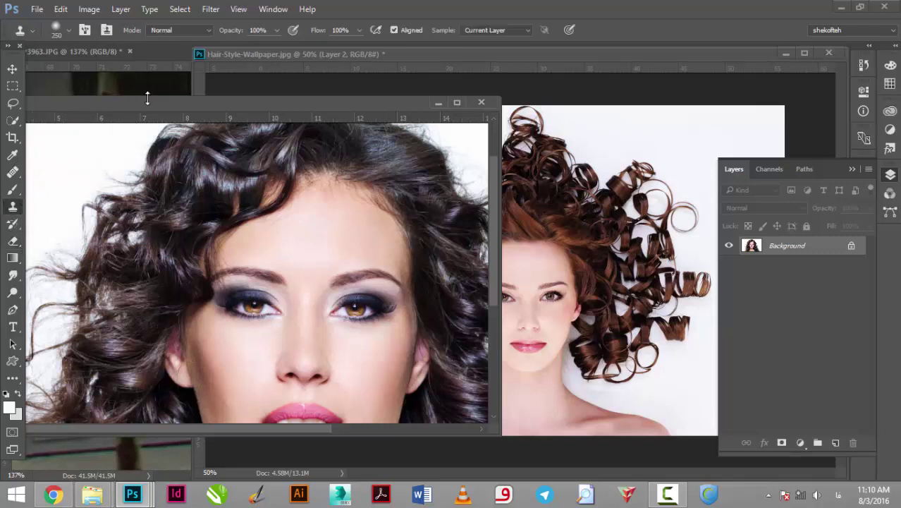
drag(147, 98, 226, 101)
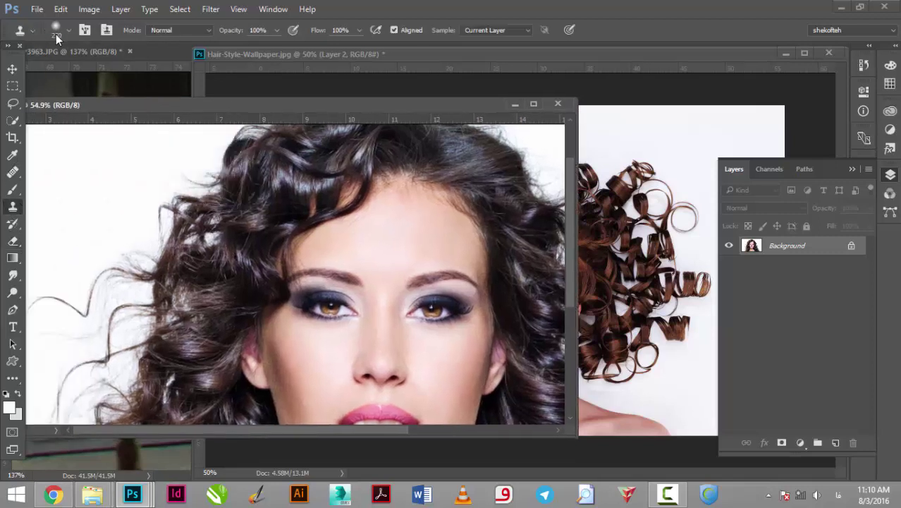
click(56, 32)
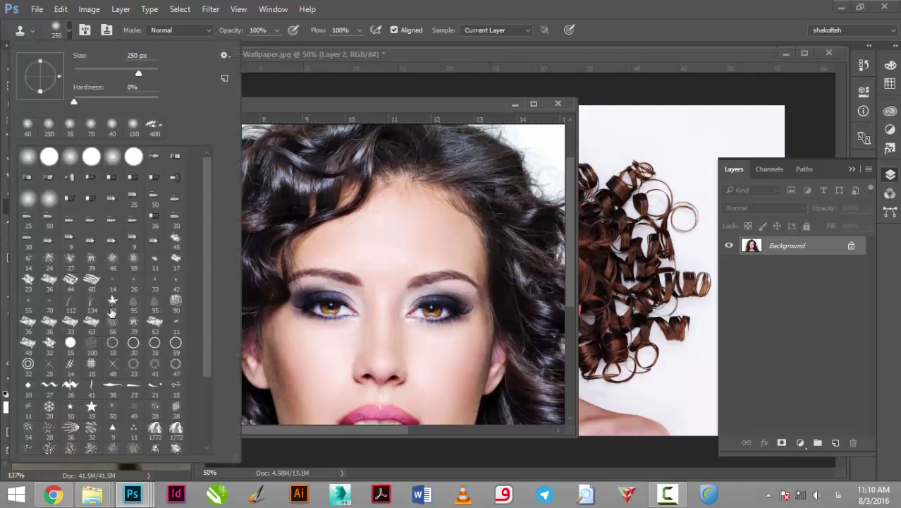
scroll(110, 312, down, 2)
scroll(134, 338, down, 2)
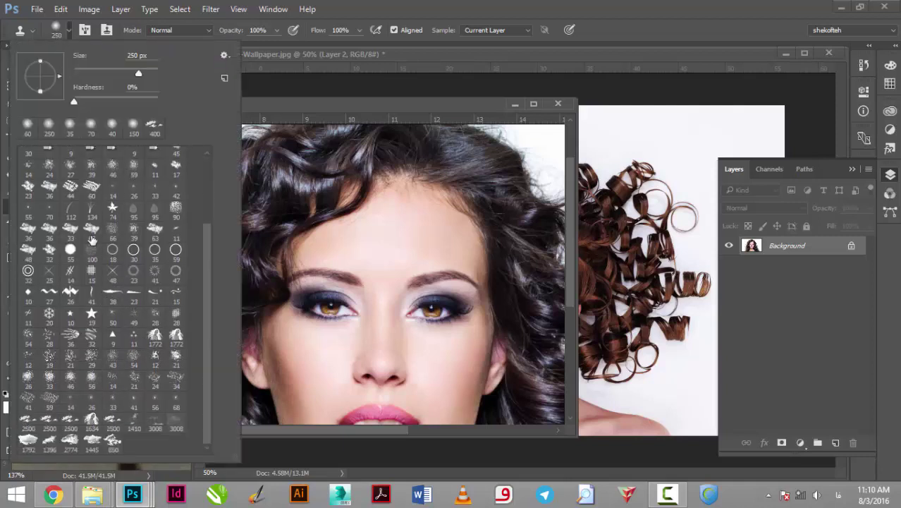
scroll(92, 240, up, 2)
scroll(95, 297, up, 2)
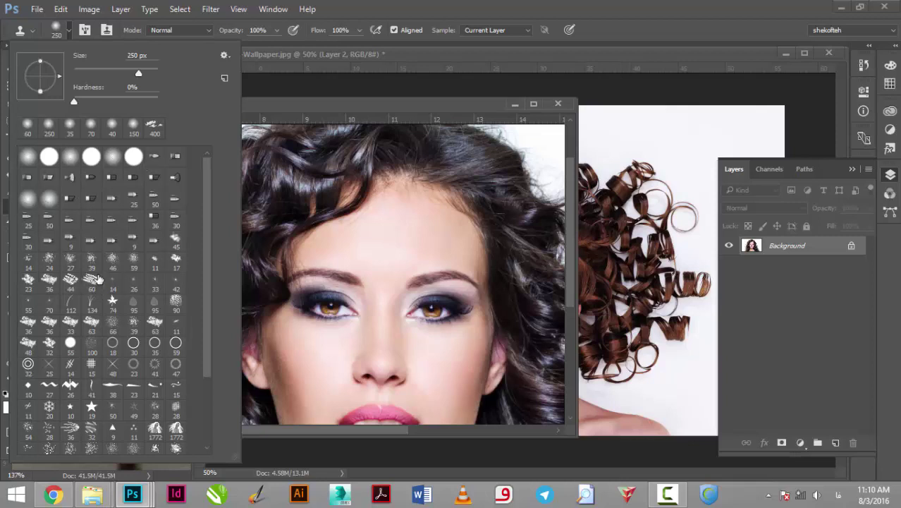
- Choose the 134 px grass brush, test a clone stroke on the eyebrow, and undo it
click(106, 282)
click(91, 280)
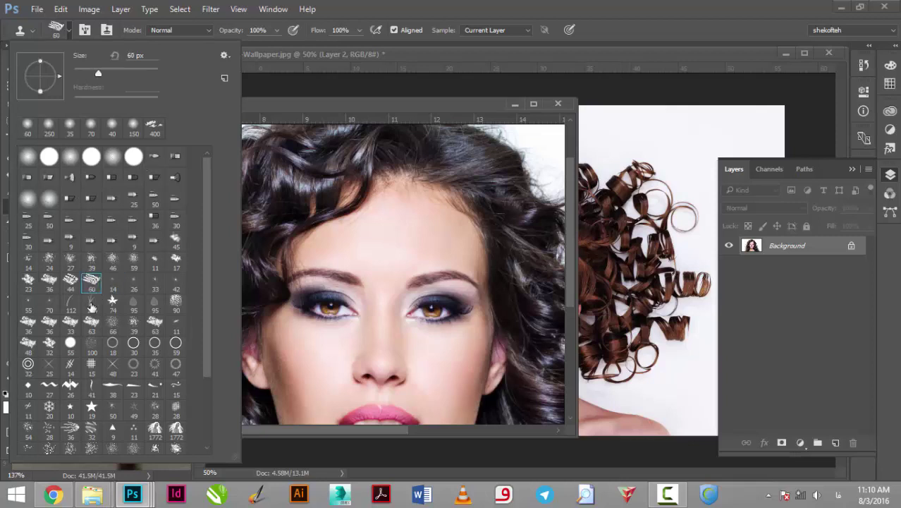
click(92, 302)
key(Return)
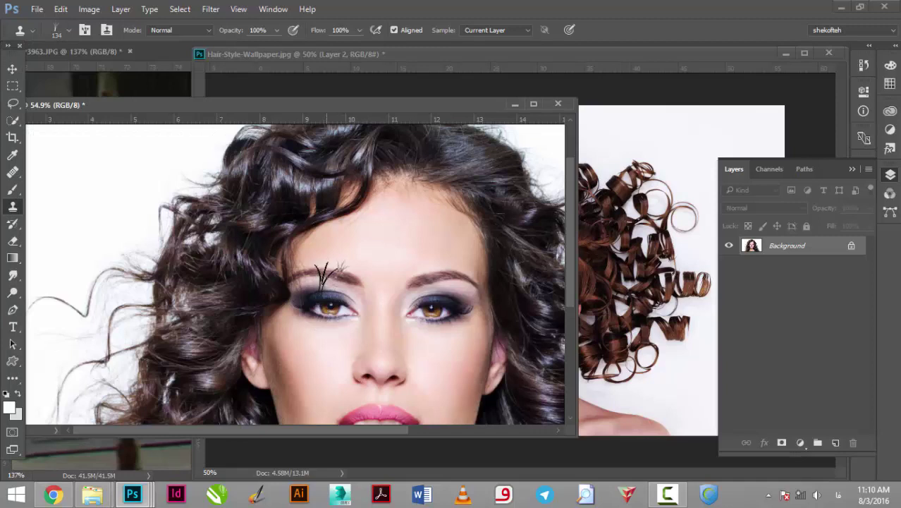
mouse_move(303, 263)
mouse_down()
mouse_move(312, 251)
mouse_move(342, 262)
mouse_move(318, 252)
mouse_move(374, 289)
mouse_move(370, 250)
mouse_move(293, 261)
mouse_up()
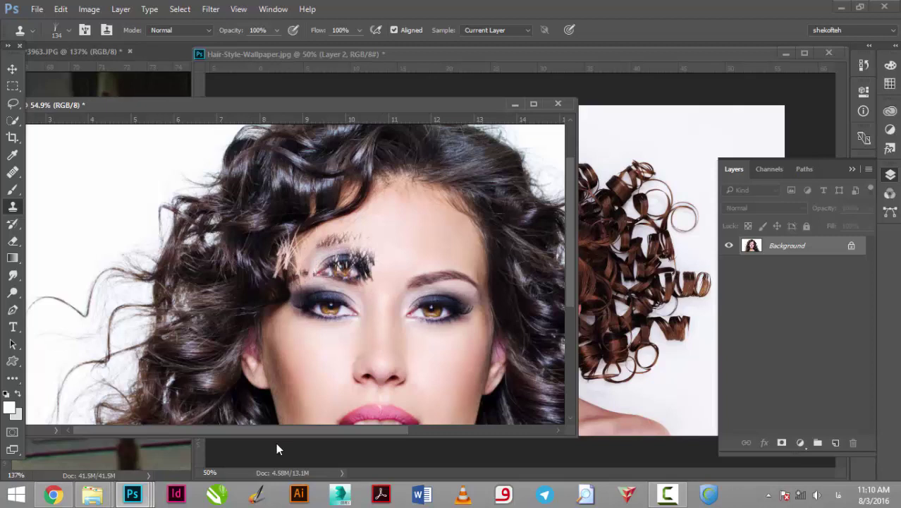
key(ctrl+alt+z)
key(ctrl+alt+z)
key(ctrl+alt+z)
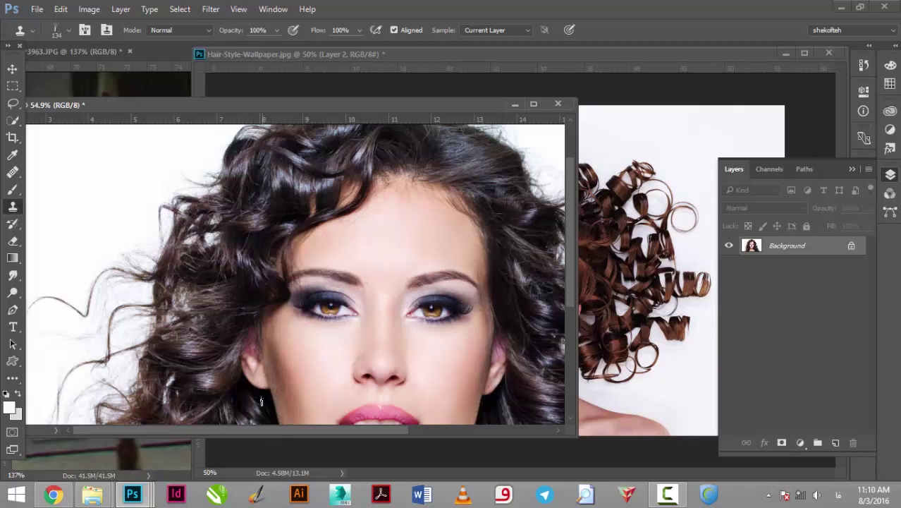
- Inspect the Brush Preset picker, Brush panel and Clone Source offsets, collapsing the Layers panel
click(69, 36)
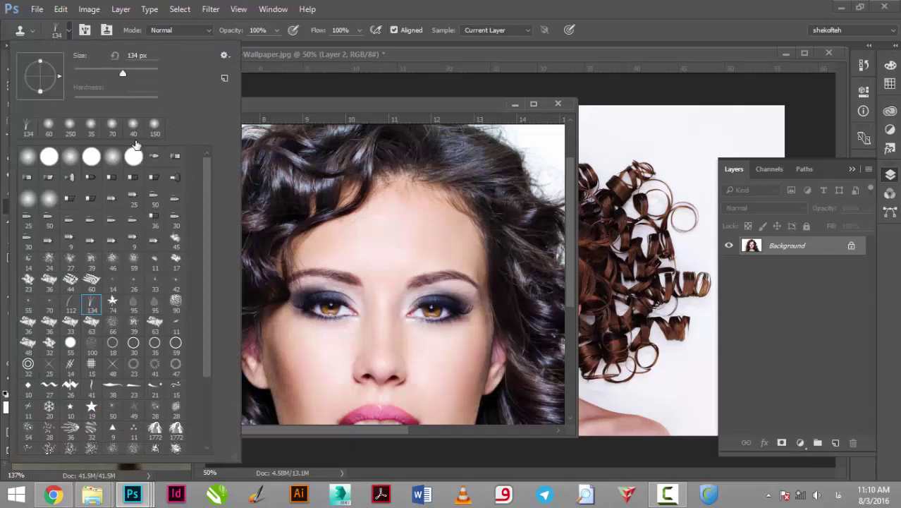
click(54, 30)
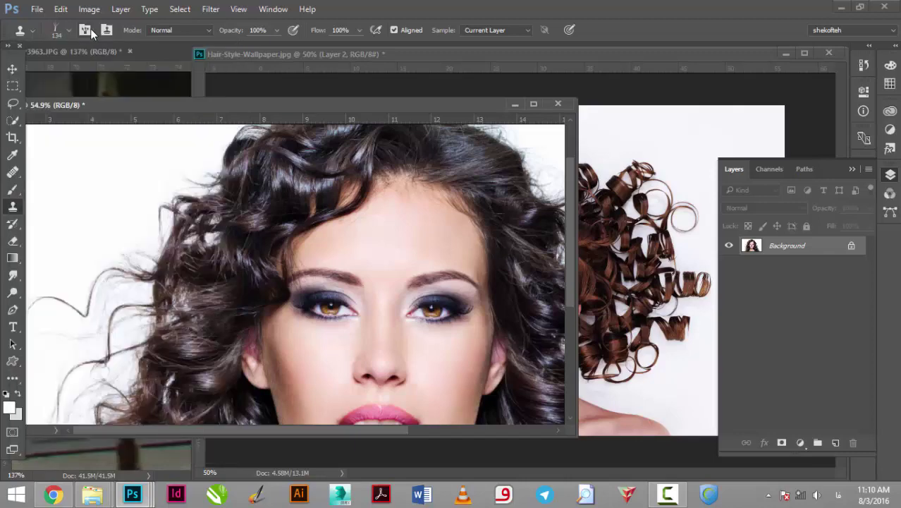
click(87, 30)
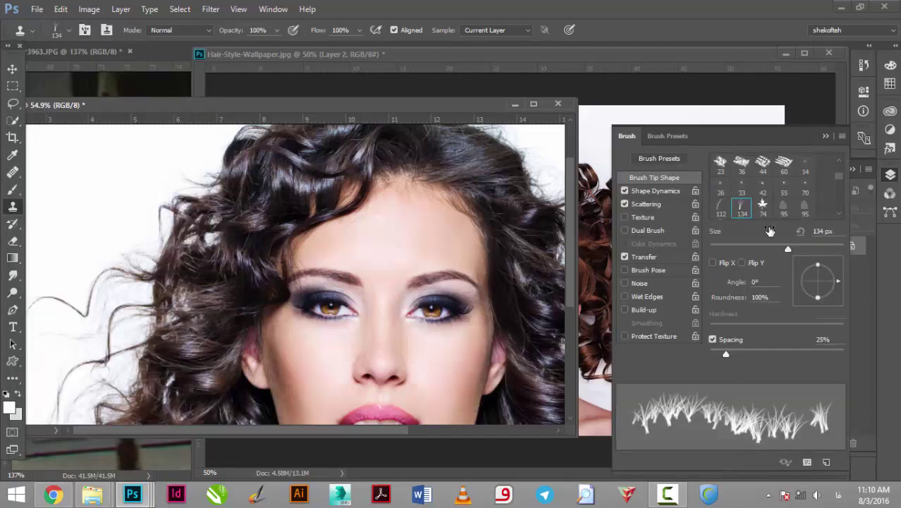
click(860, 177)
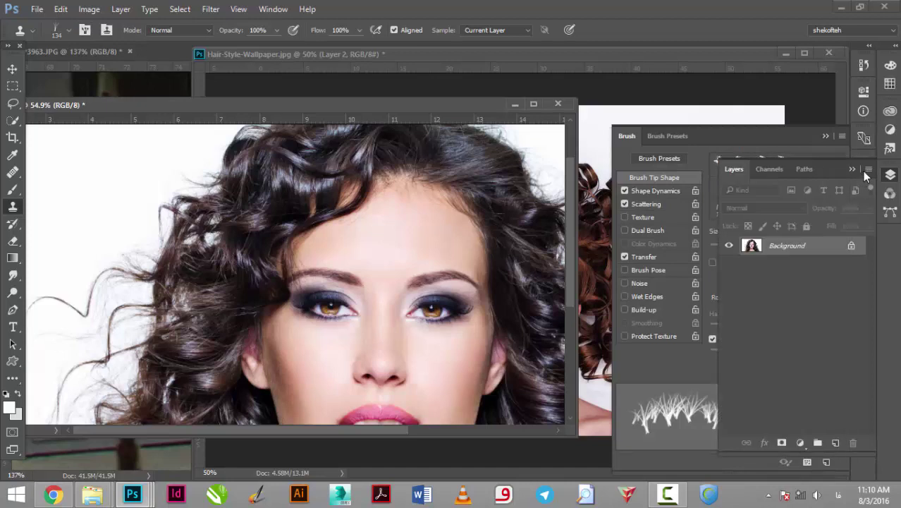
click(862, 171)
click(866, 164)
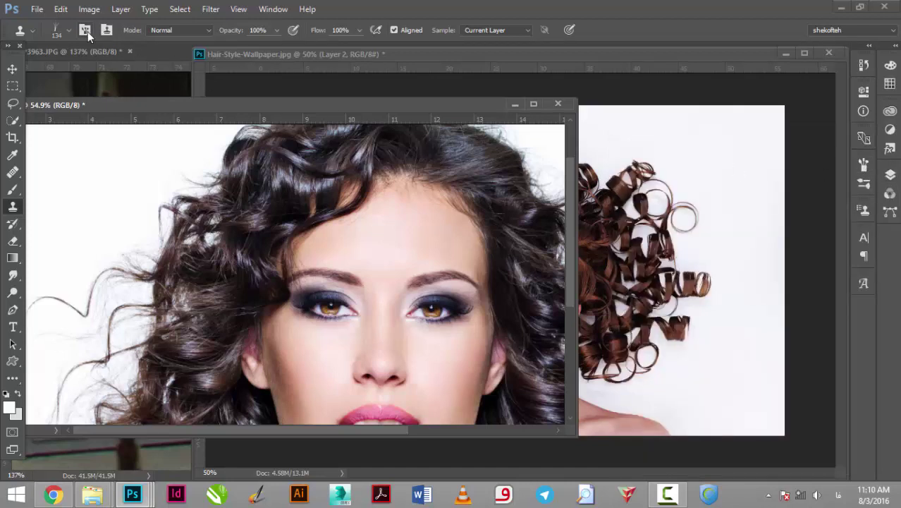
click(107, 29)
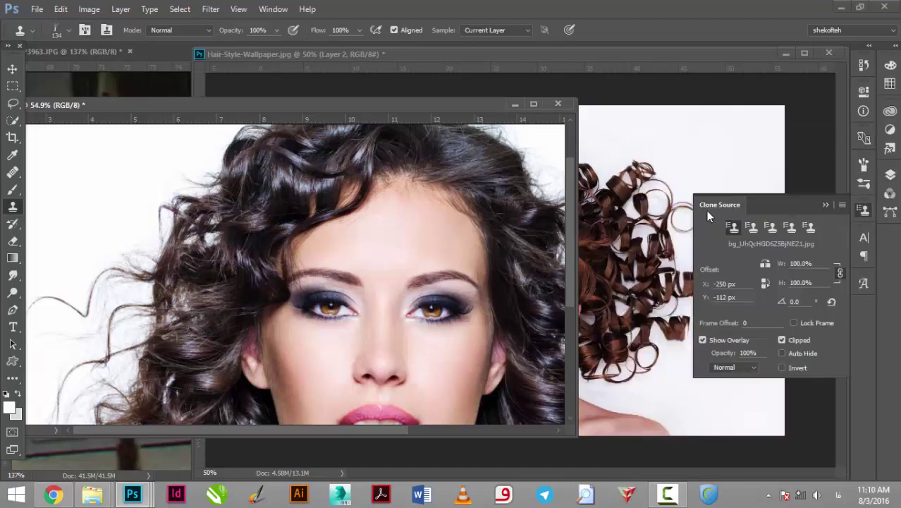
click(862, 211)
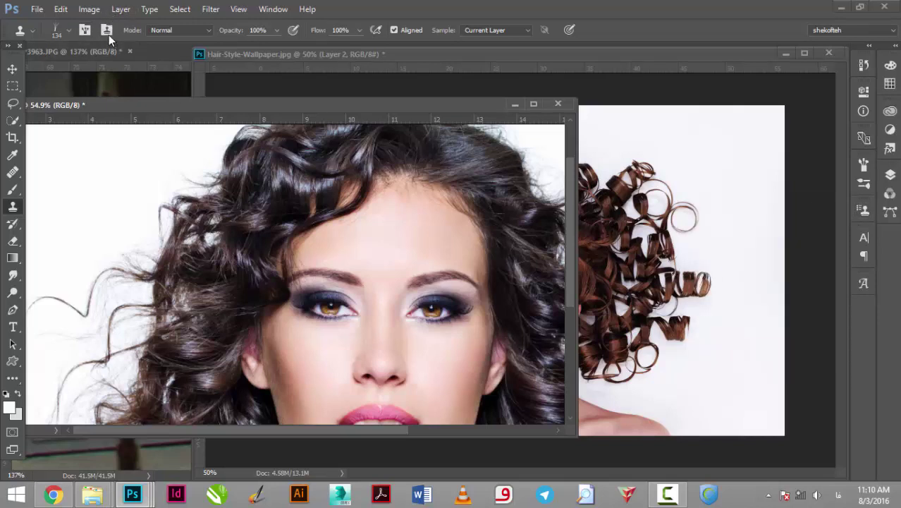
- Keep Normal blending mode and lower the Clone Stamp opacity to 86%
click(156, 30)
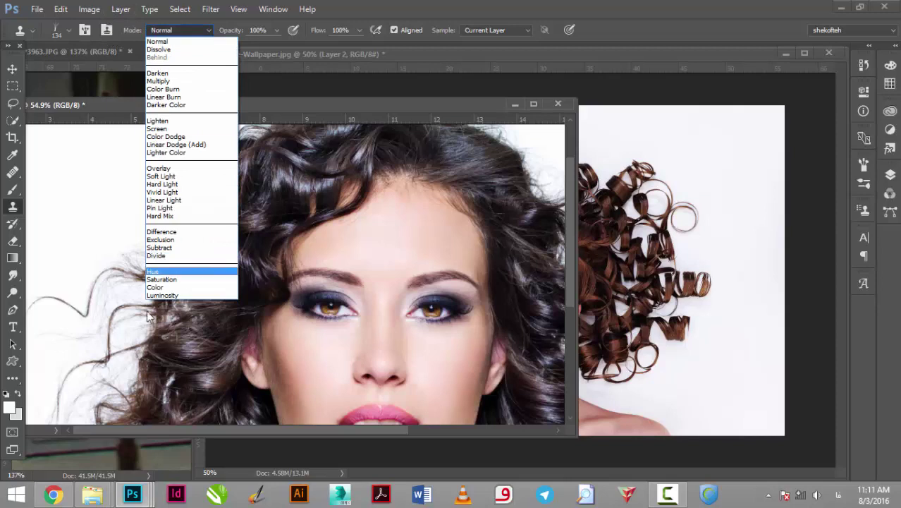
click(139, 31)
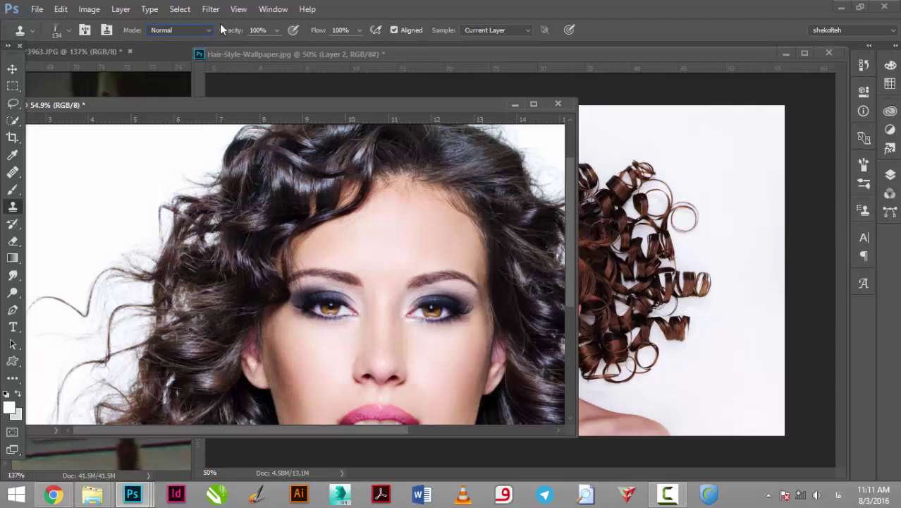
drag(237, 33, 227, 33)
- Minimize the dark-haired portrait window and zoom in on the redhead's face
drag(314, 105, 148, 113)
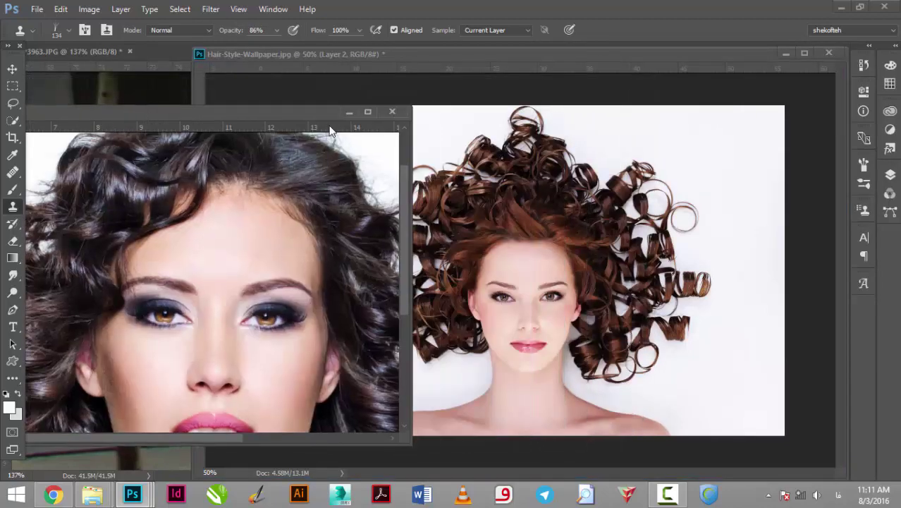
click(348, 113)
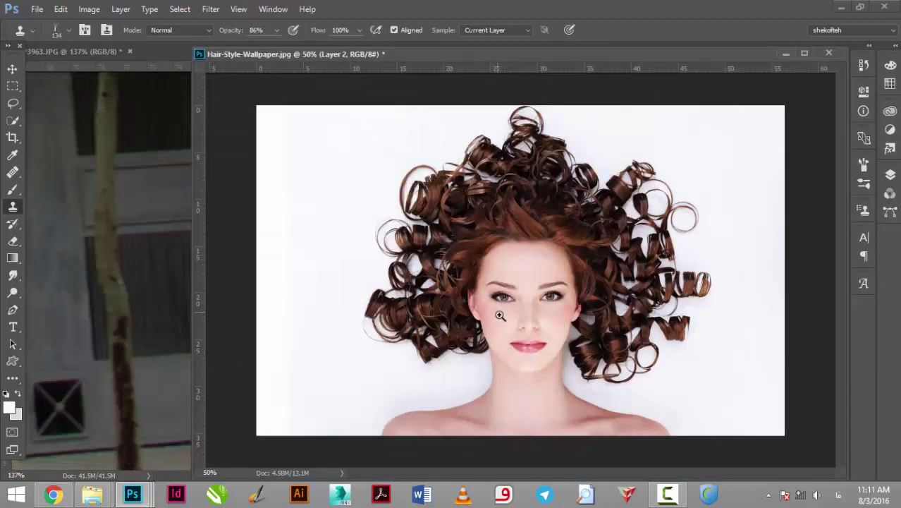
drag(494, 316, 565, 342)
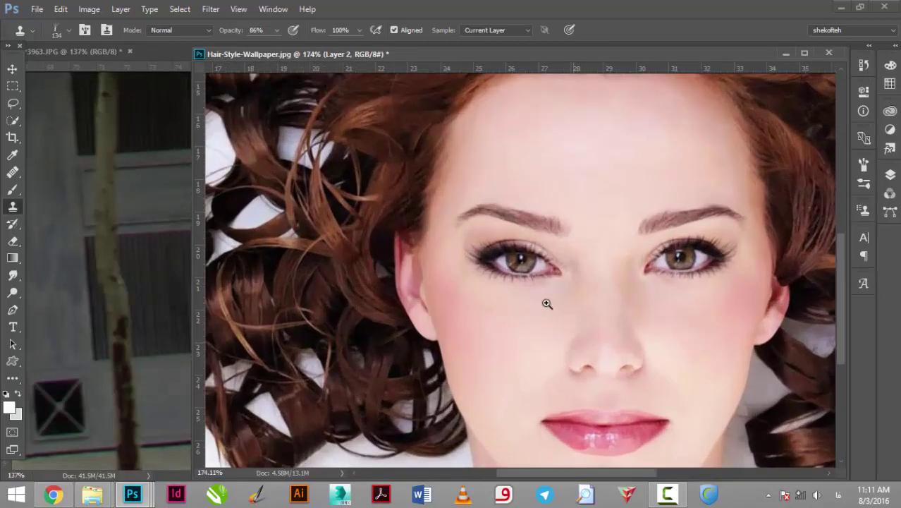
click(59, 52)
mouse_move(92, 495)
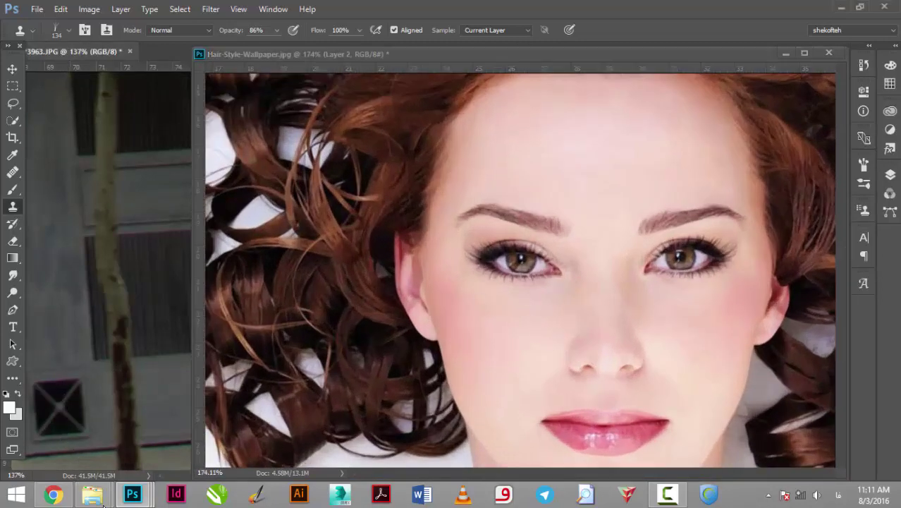
- Find XIN_4330.jpg in the روتوش folder and open it in Photoshop from the taskbar
click(228, 426)
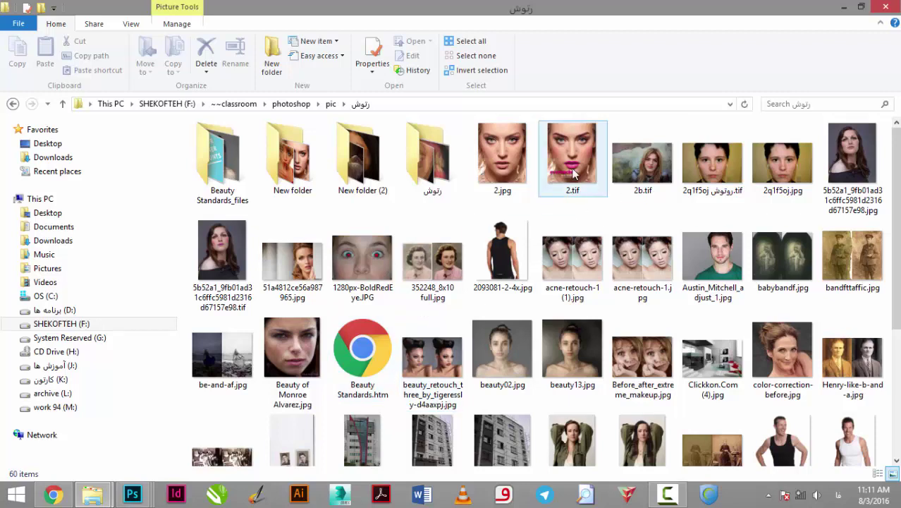
scroll(395, 165, down, 3)
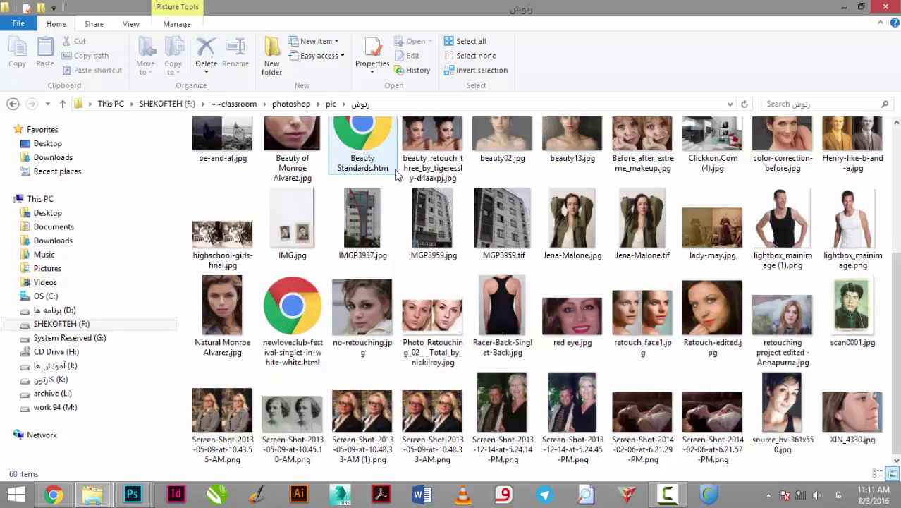
click(853, 409)
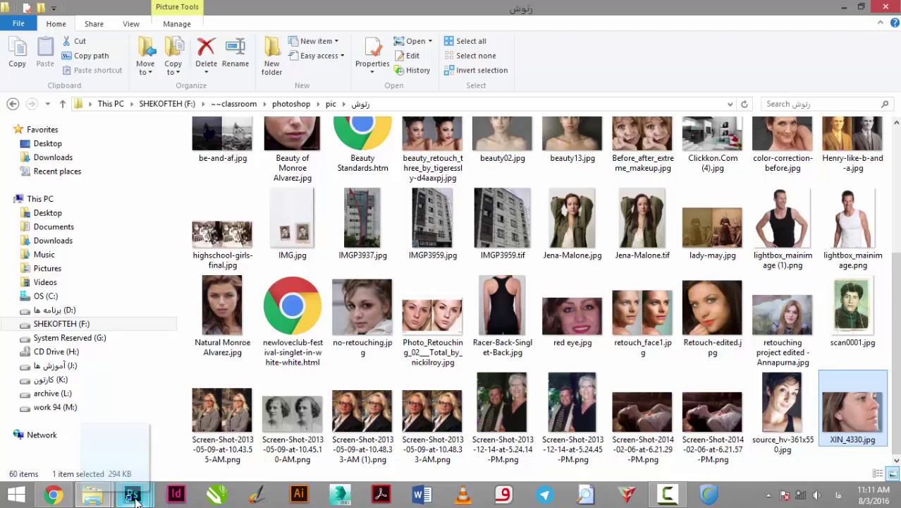
drag(135, 499, 134, 498)
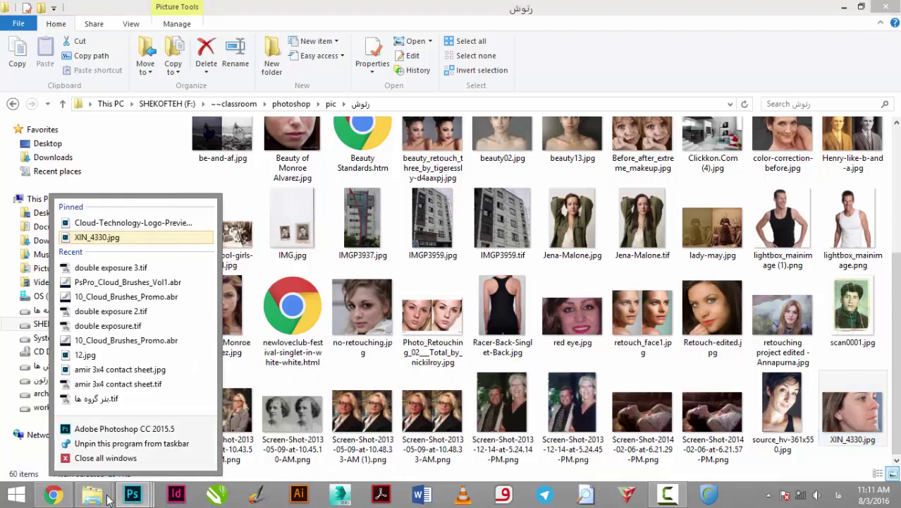
click(127, 239)
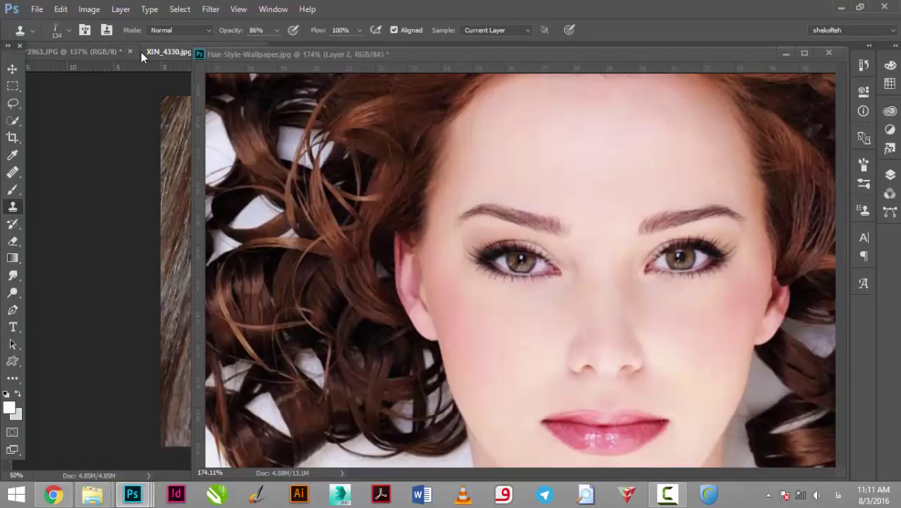
- Float XIN_4330.jpg, zoom and pan to the nose and cheek, and check the 134 px soft brush
drag(141, 52, 148, 75)
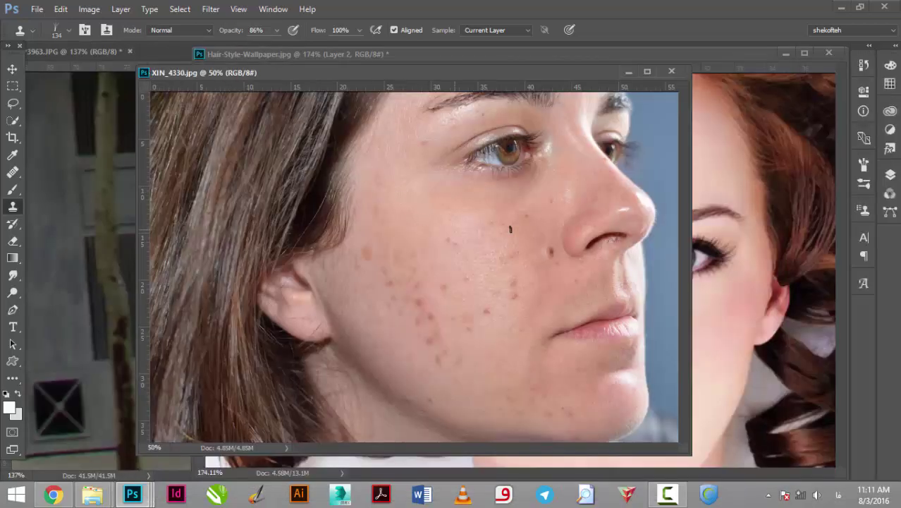
ctrl+click(528, 186)
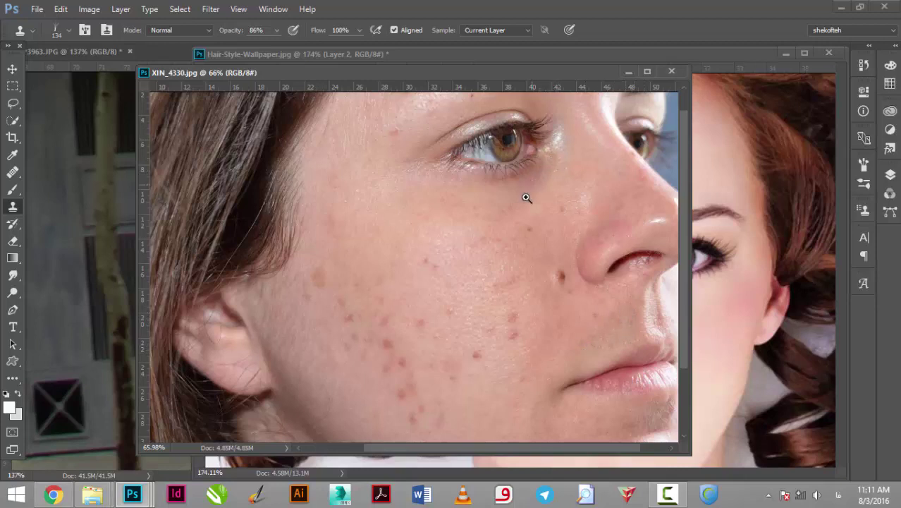
drag(630, 224, 570, 224)
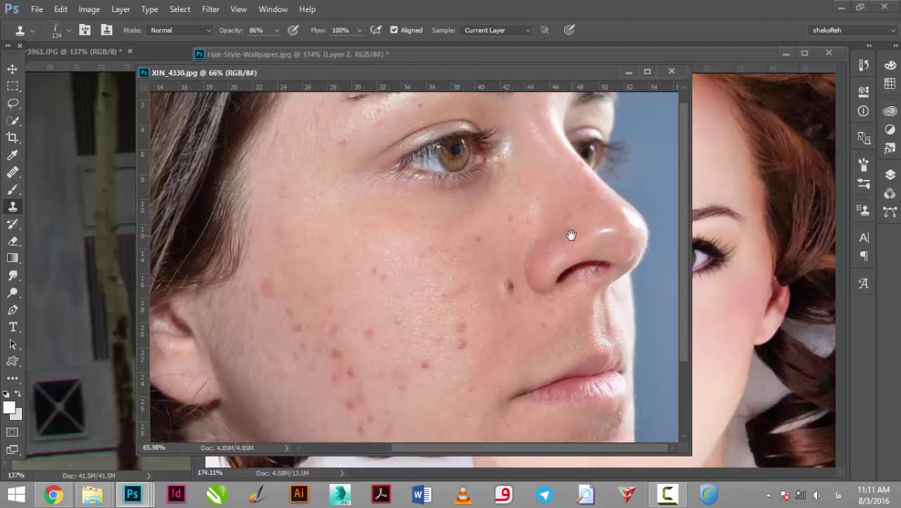
click(57, 29)
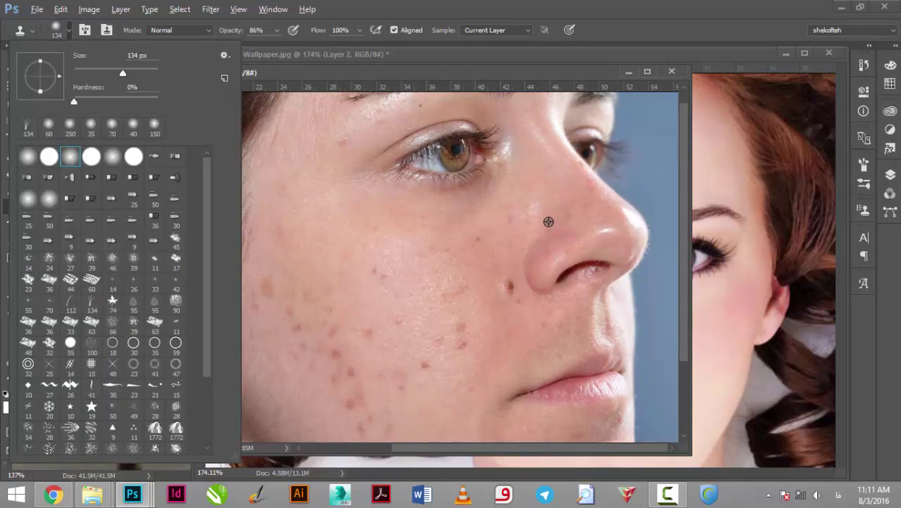
alt+click(549, 221)
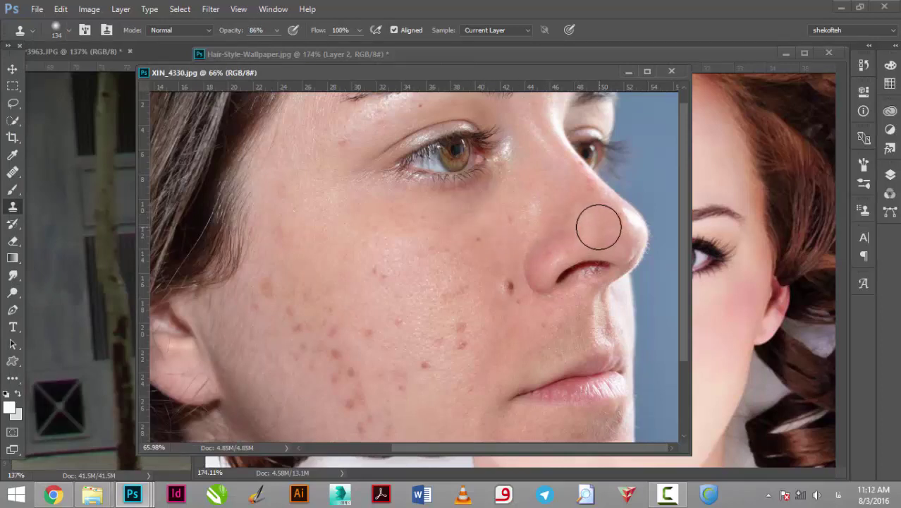
- Set clone opacity to 55% and test a cloned-skin stroke across the nose tip
drag(226, 37, 209, 37)
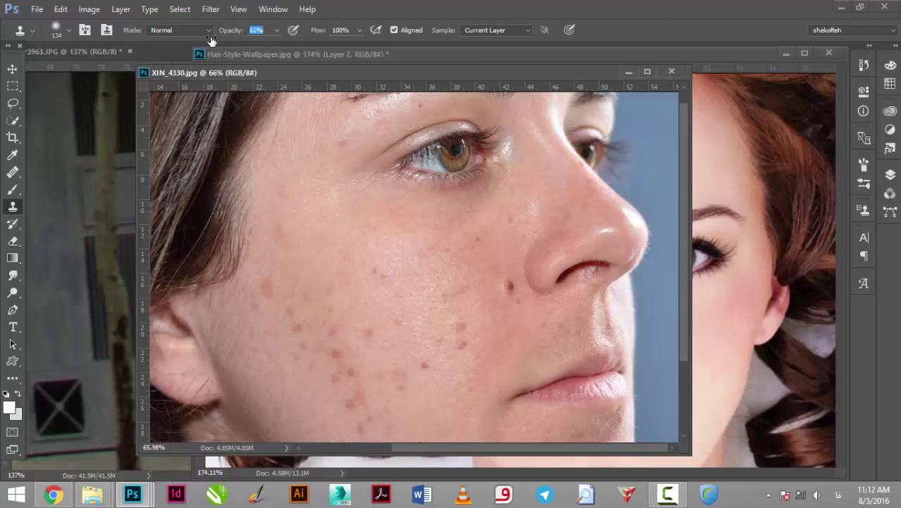
drag(612, 227, 580, 227)
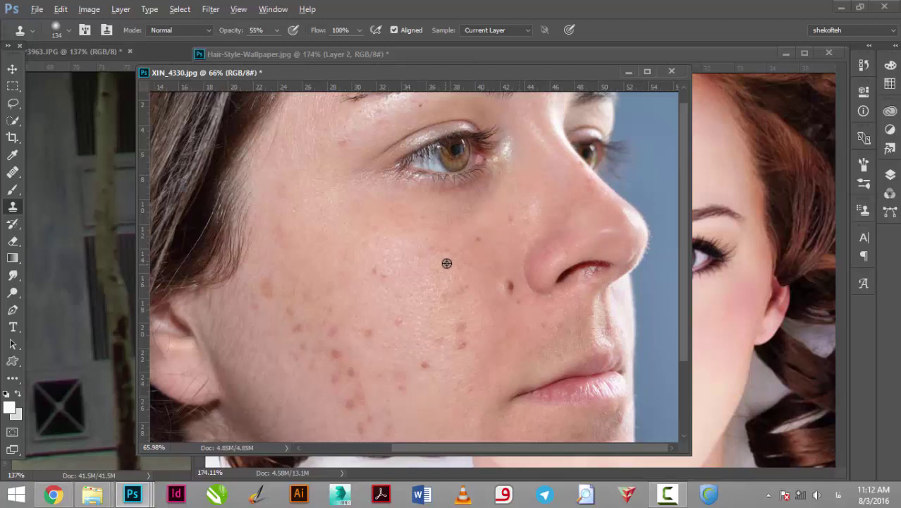
alt+click(501, 240)
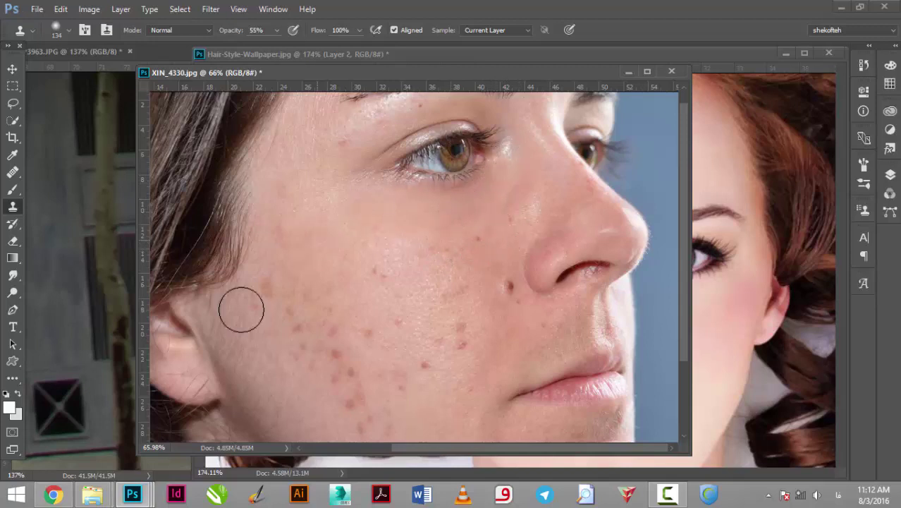
scroll(314, 304, down, 5)
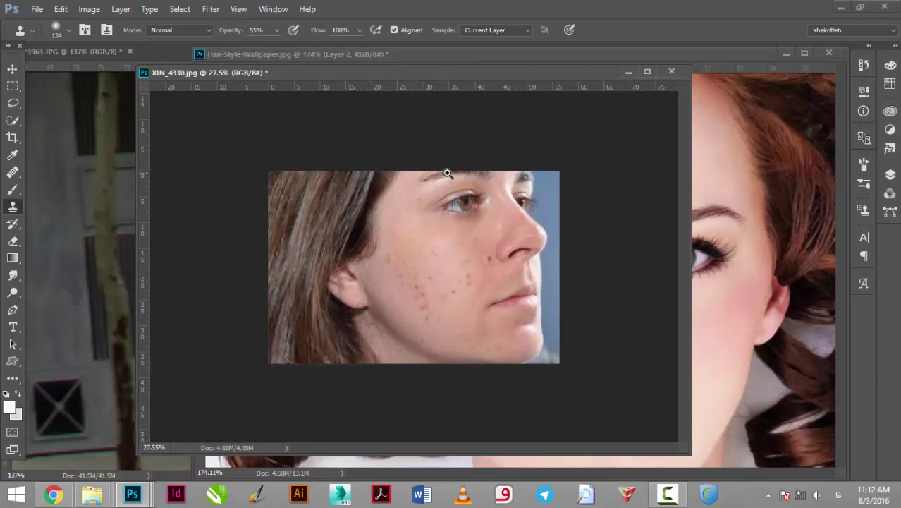
- Sample clean skin beside the cheek mole, clone it over the mole, then restore 100% opacity
drag(448, 173, 499, 205)
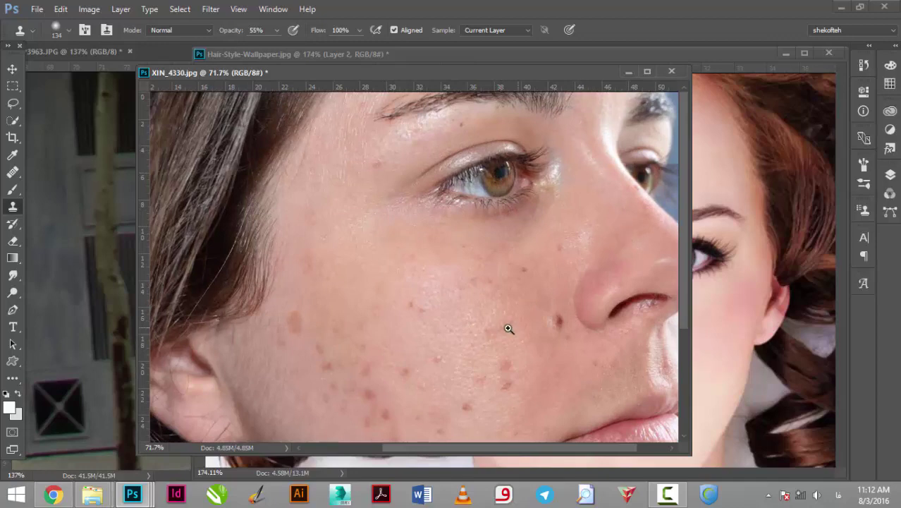
drag(509, 329, 496, 328)
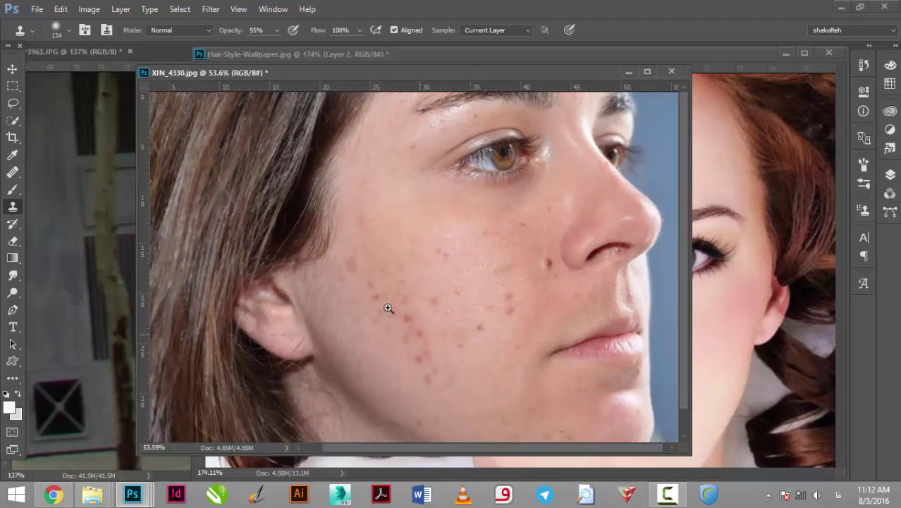
drag(531, 261, 555, 268)
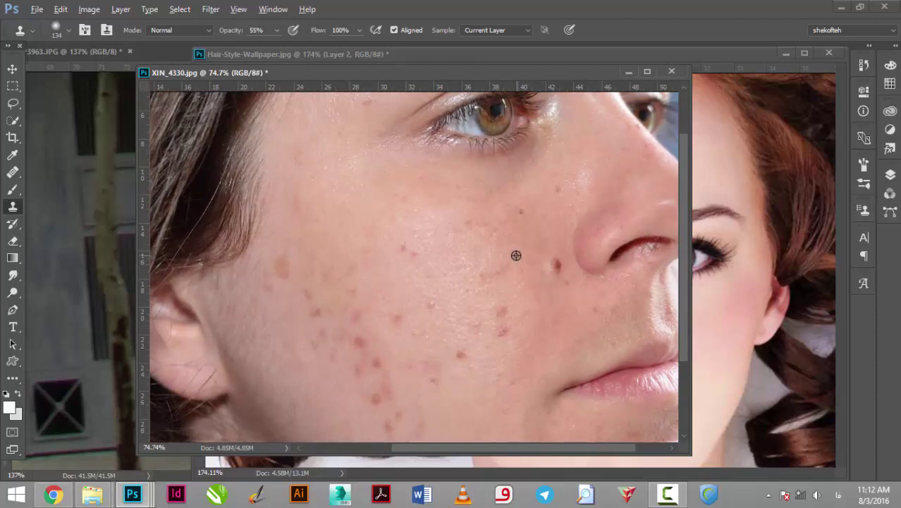
alt+click(525, 258)
click(554, 262)
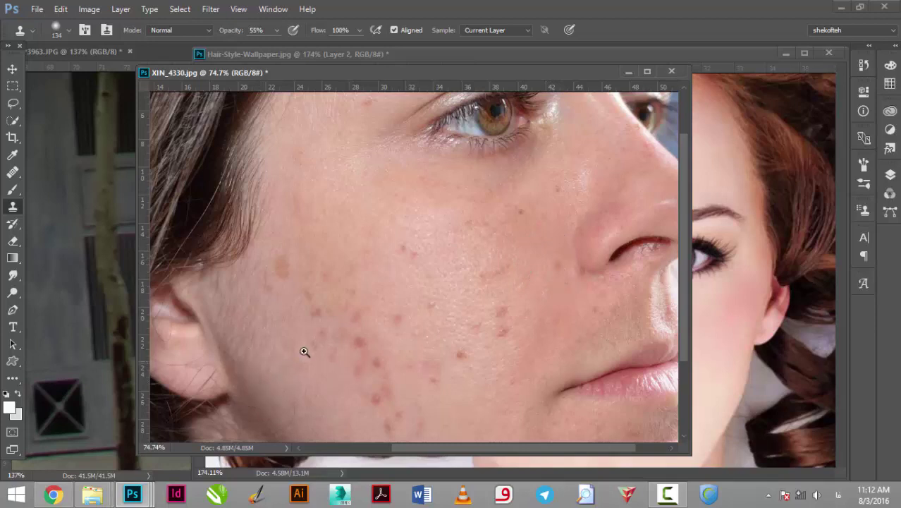
drag(302, 352, 261, 366)
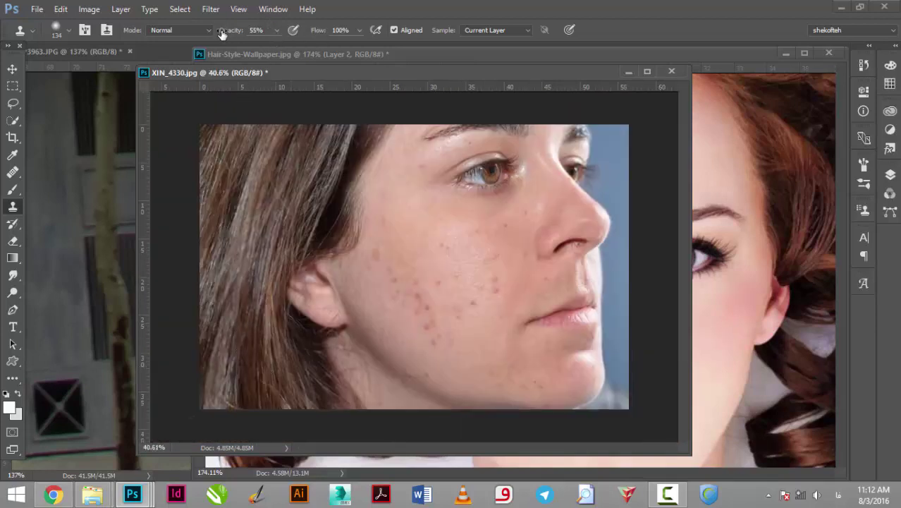
drag(228, 36, 315, 45)
- At 100% opacity, clone an extra eye and skin patches onto the cheek, then undo them all
key(Tab)
alt+click(490, 171)
drag(391, 194, 382, 197)
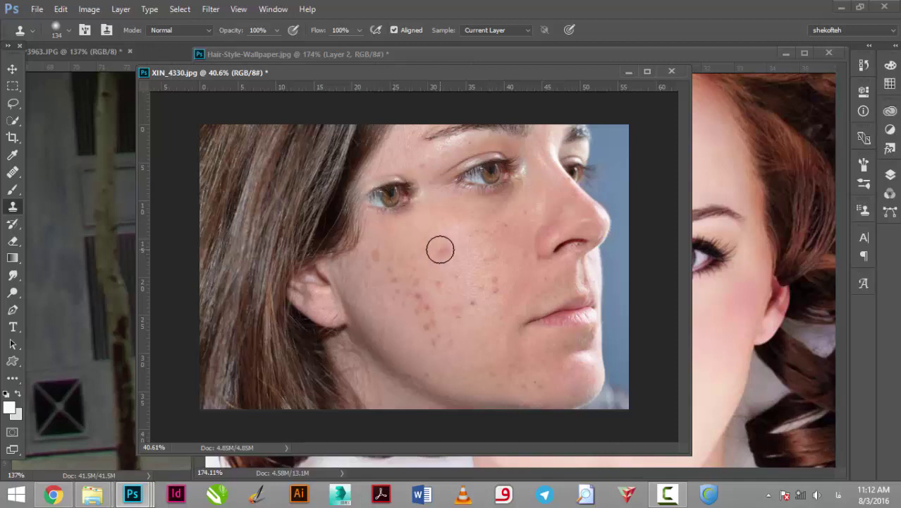
drag(418, 262, 384, 275)
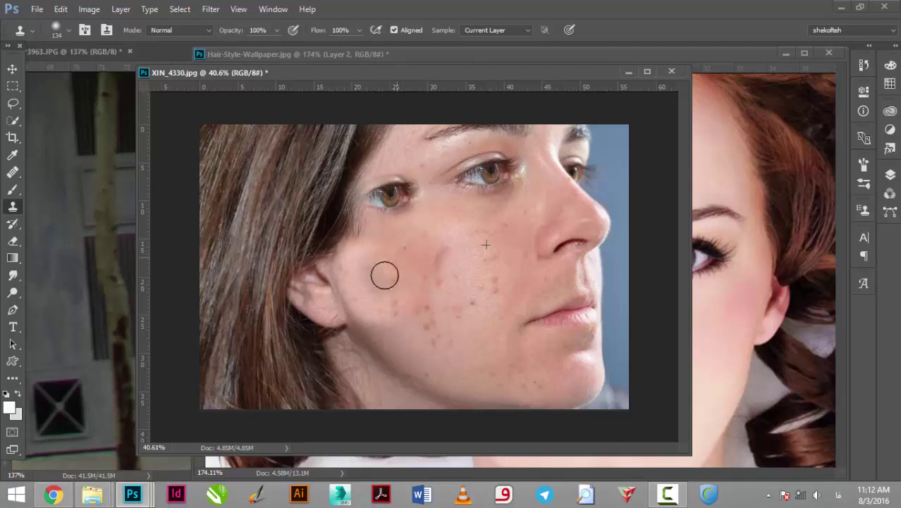
drag(372, 336, 426, 347)
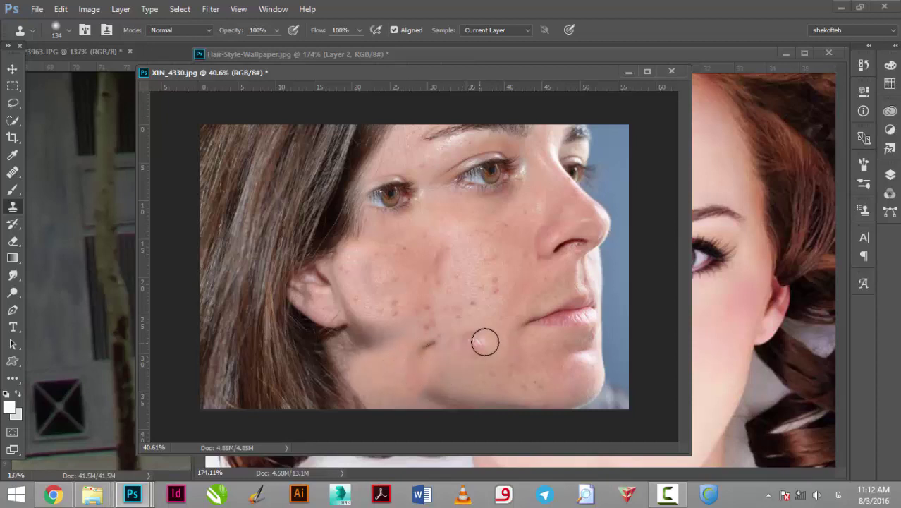
mouse_move(453, 342)
mouse_down()
mouse_move(501, 311)
mouse_move(496, 323)
mouse_up()
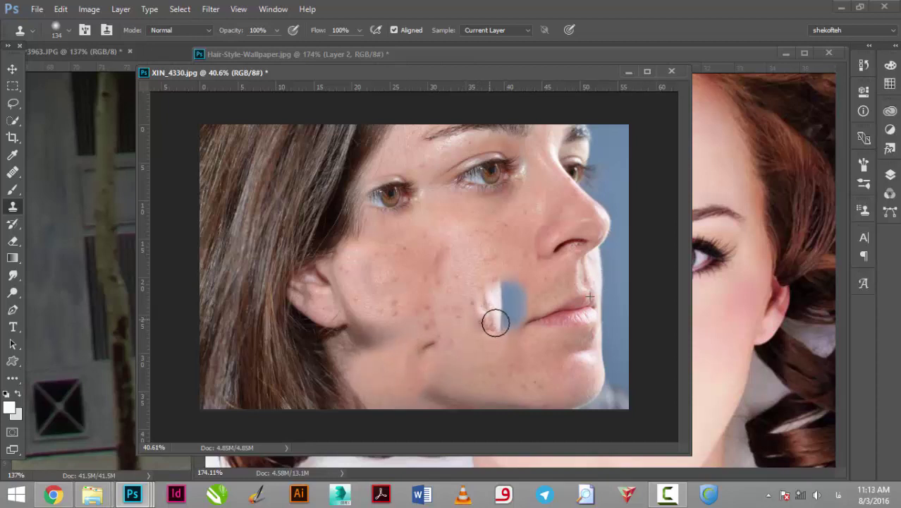
key(ctrl+z)
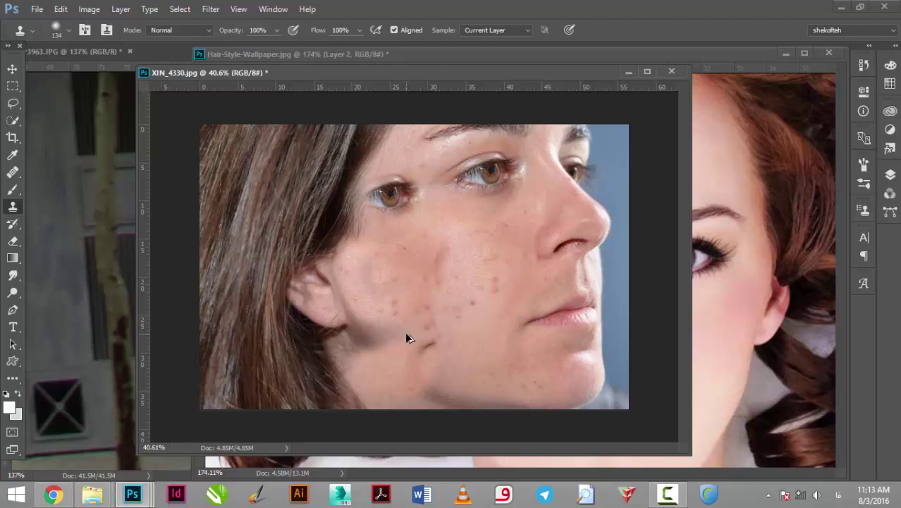
key(ctrl+alt+z)
key(ctrl+alt+z)
key(ctrl+alt+z)
key(ctrl+alt+z)
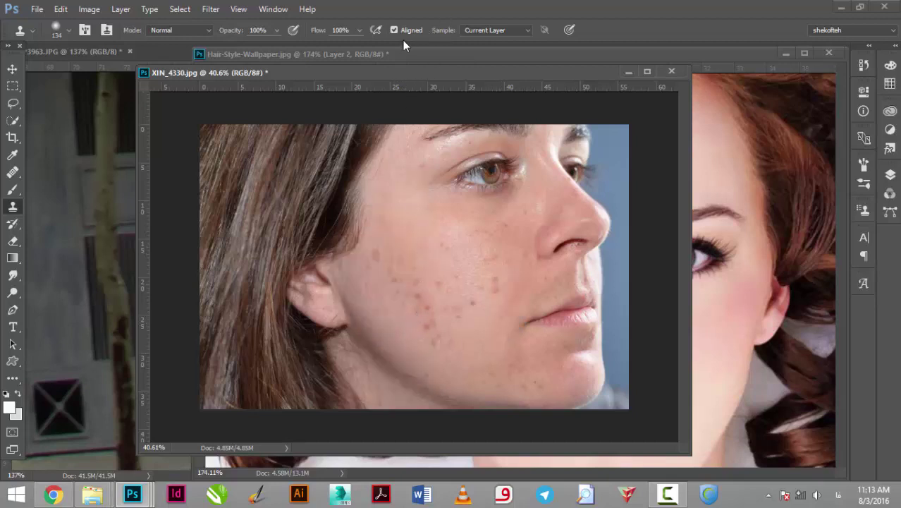
- With Aligned off, stamp repeated copies of the sampled eye down the cheek, then undo them
click(404, 31)
alt+click(487, 176)
drag(405, 177, 412, 177)
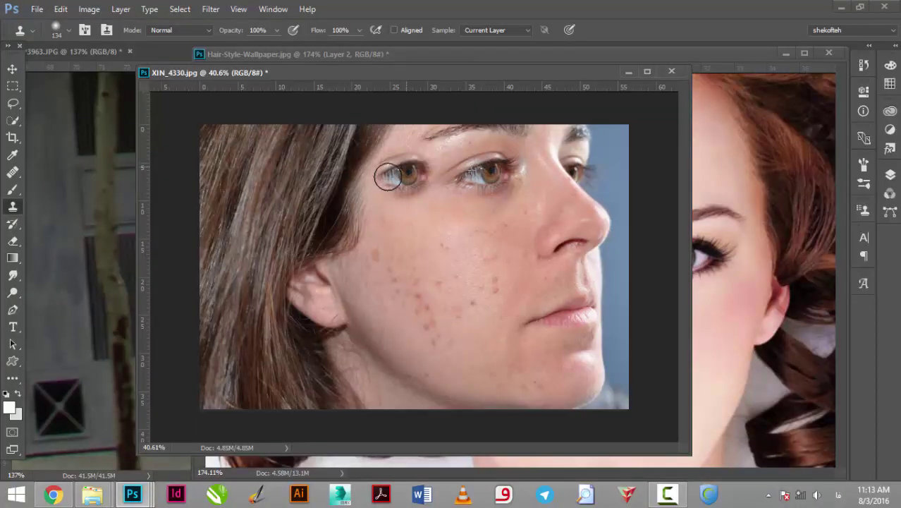
click(402, 227)
mouse_move(402, 227)
mouse_down()
mouse_move(418, 209)
mouse_move(411, 233)
mouse_move(403, 213)
mouse_up()
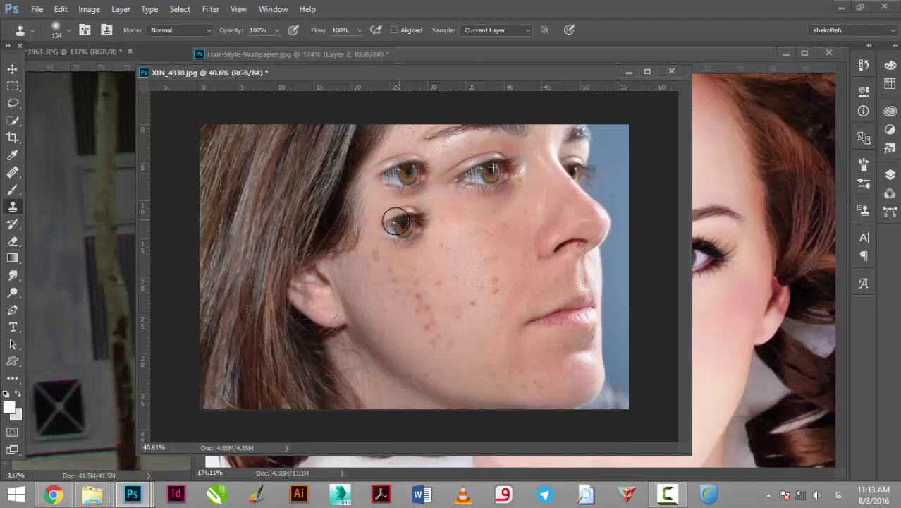
drag(412, 268, 416, 276)
mouse_move(402, 323)
mouse_down()
mouse_move(428, 314)
mouse_move(382, 316)
mouse_up()
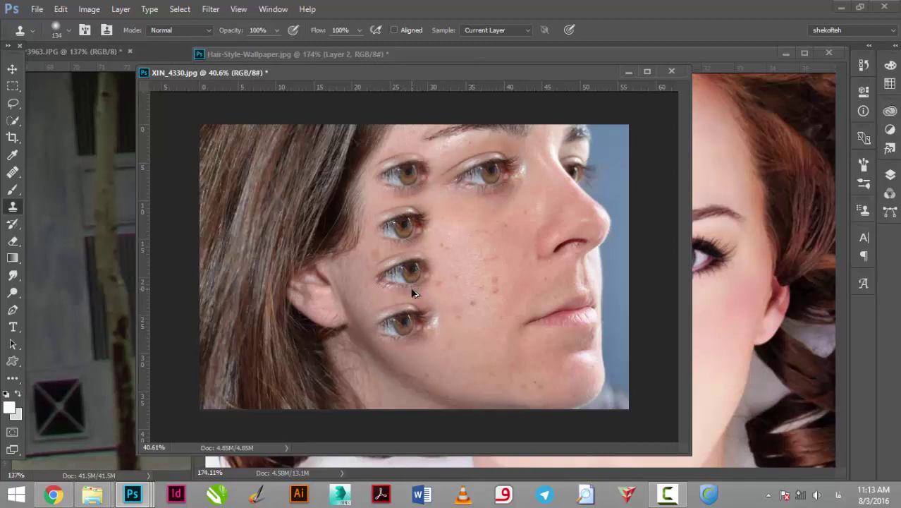
key(ctrl+alt+z)
key(ctrl+alt+z)
key(ctrl+alt+z)
key(ctrl+alt+z)
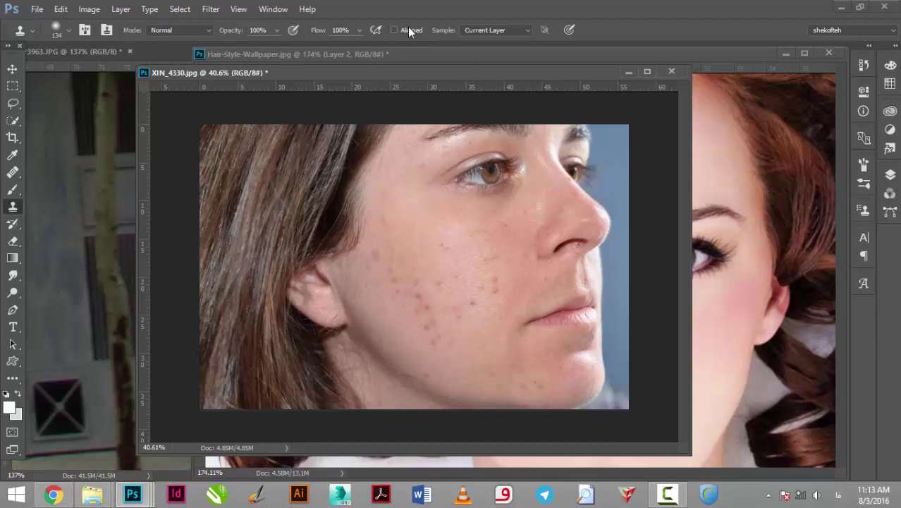
- Re-enable Aligned and review the Sample options, keeping Current Layer
click(410, 30)
click(468, 30)
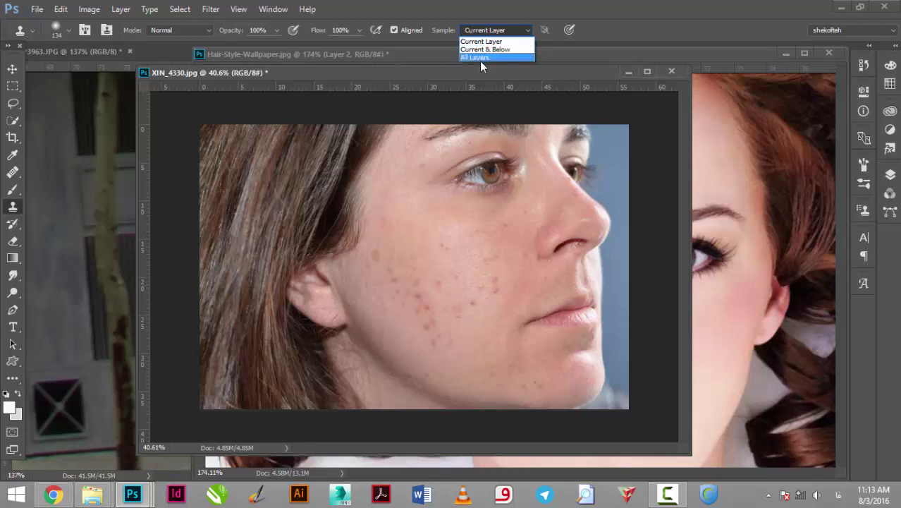
click(425, 12)
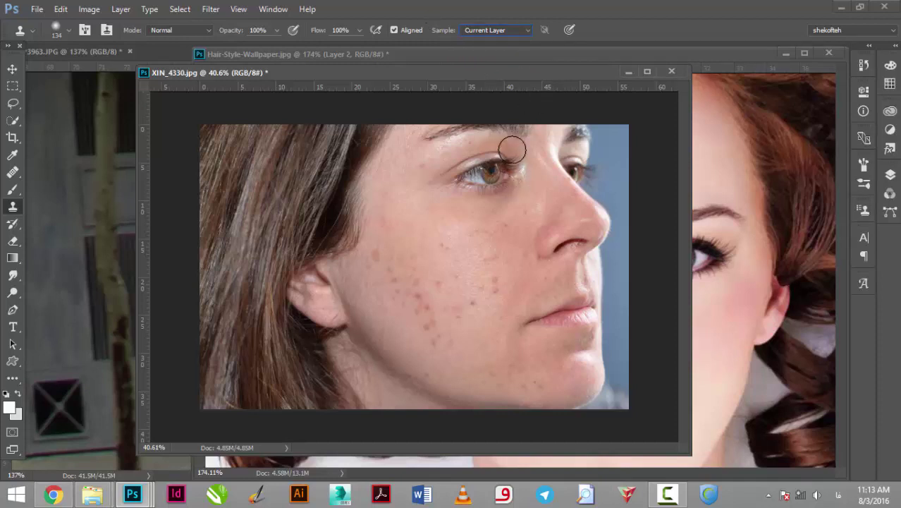